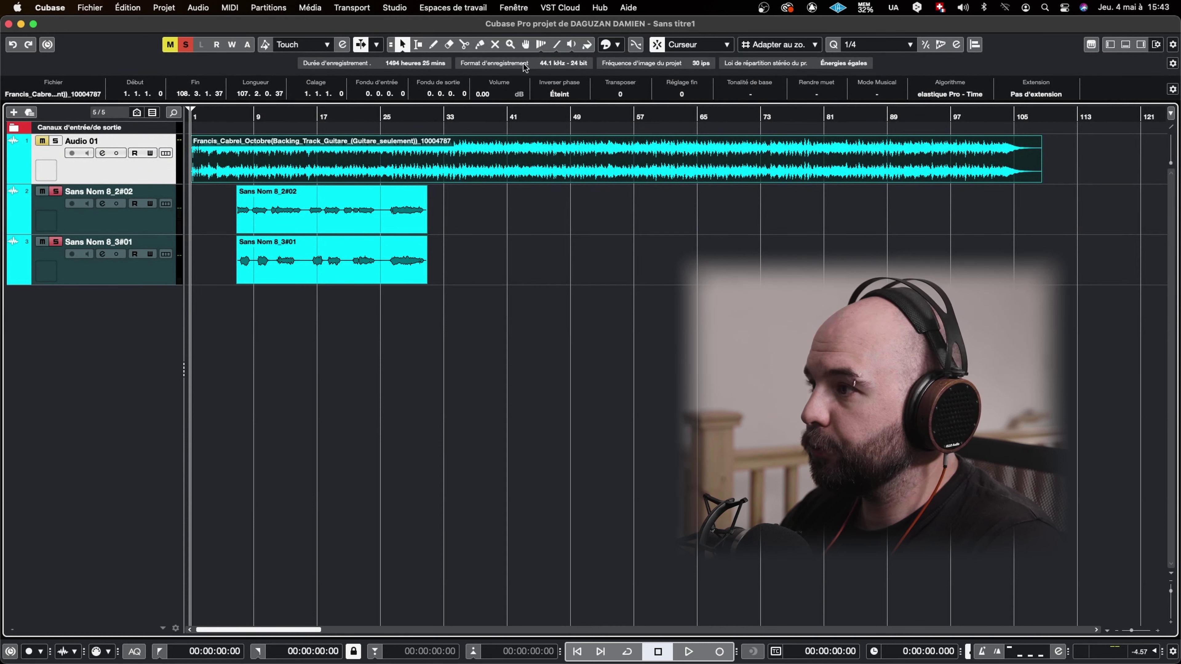
# Colour the guitar backing event and its Audio 01 track with Color 6.
pyautogui.click(611, 46)
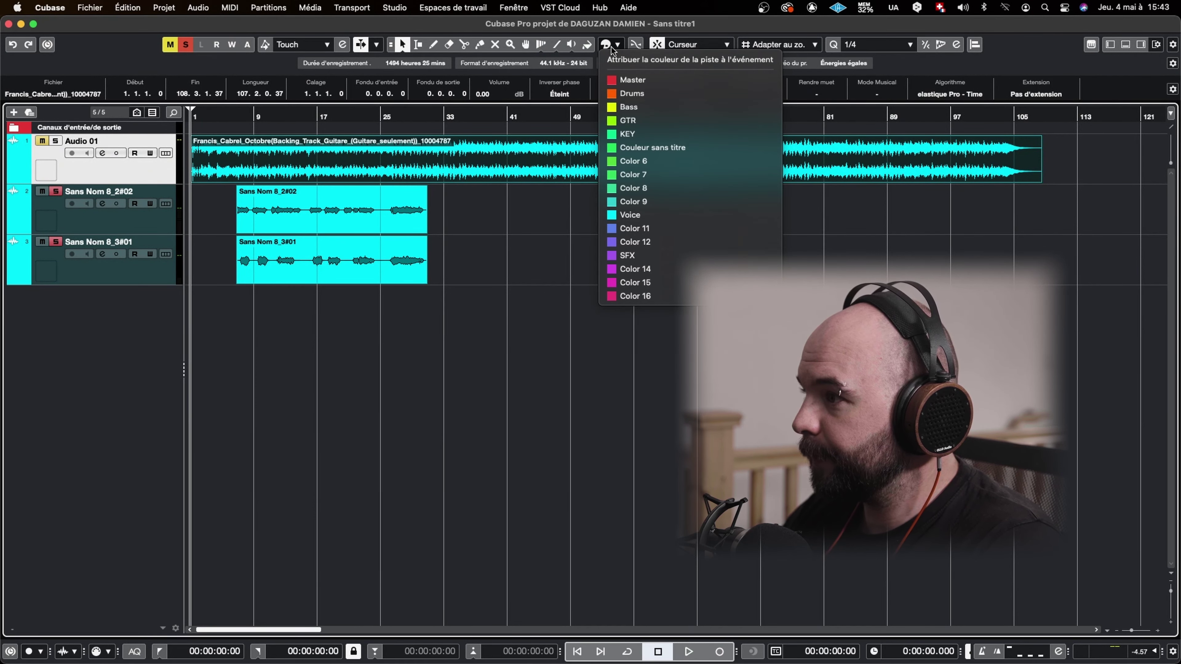
pyautogui.click(644, 160)
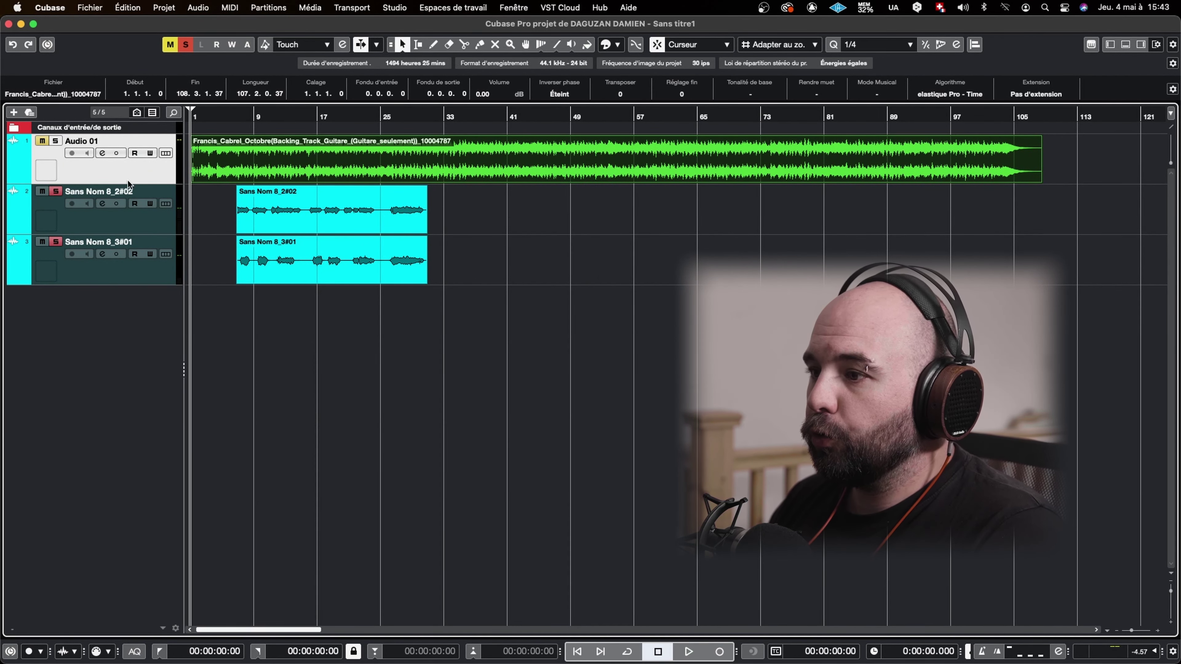
pyautogui.click(223, 321)
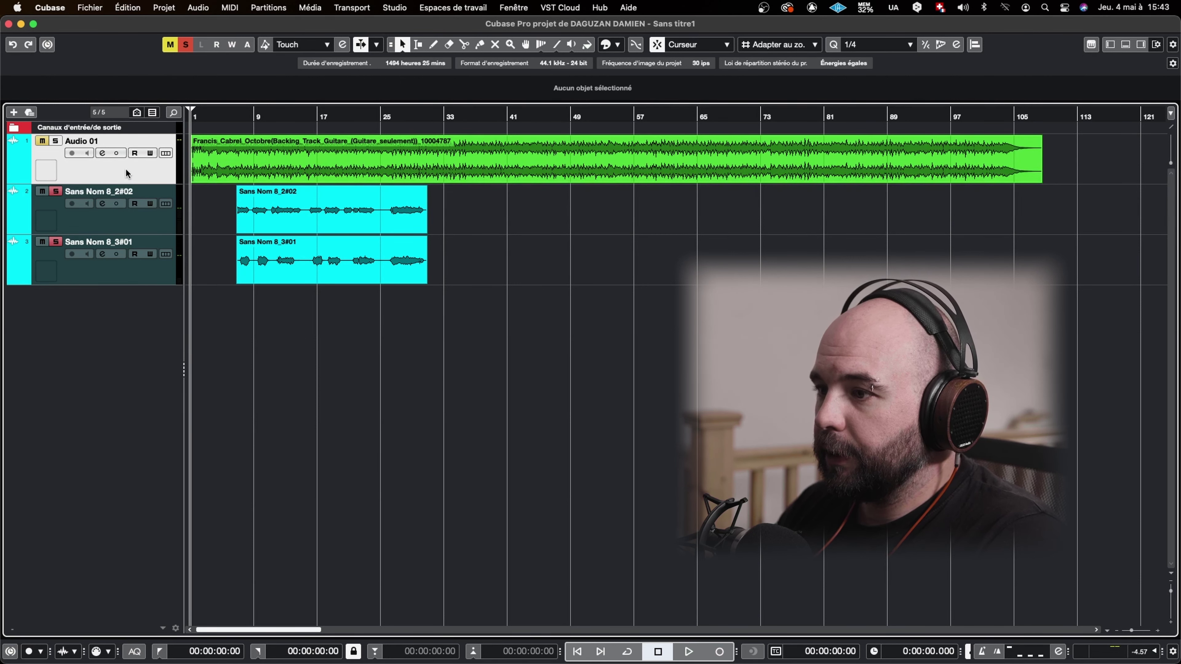
pyautogui.click(616, 45)
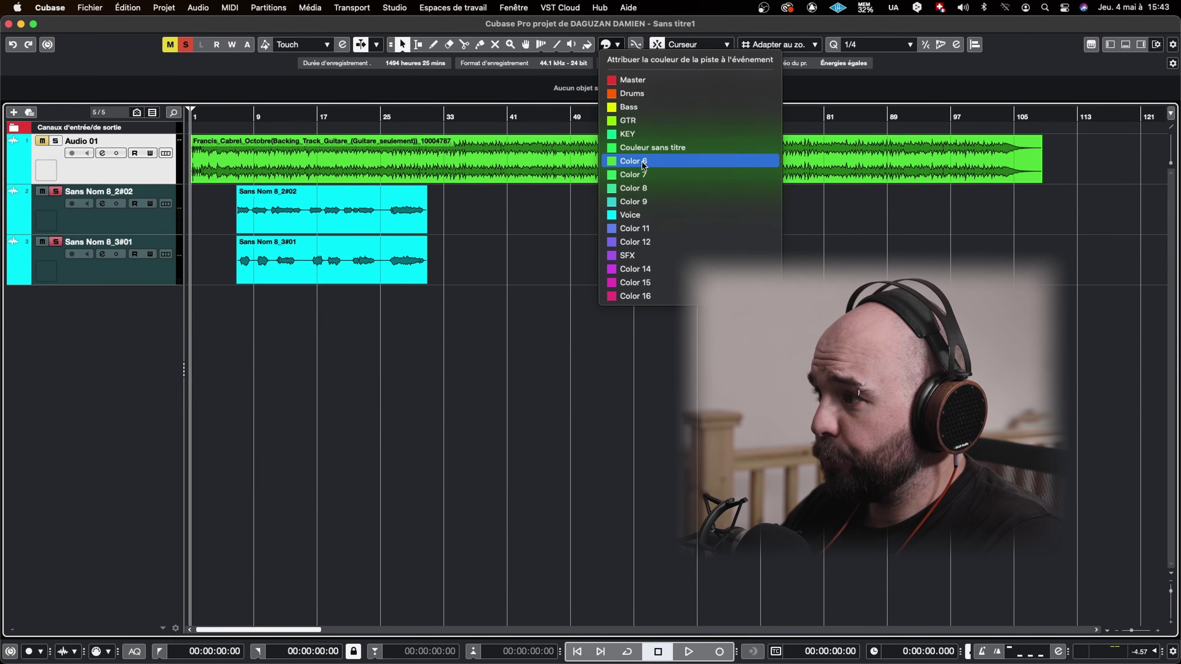
pyautogui.click(640, 187)
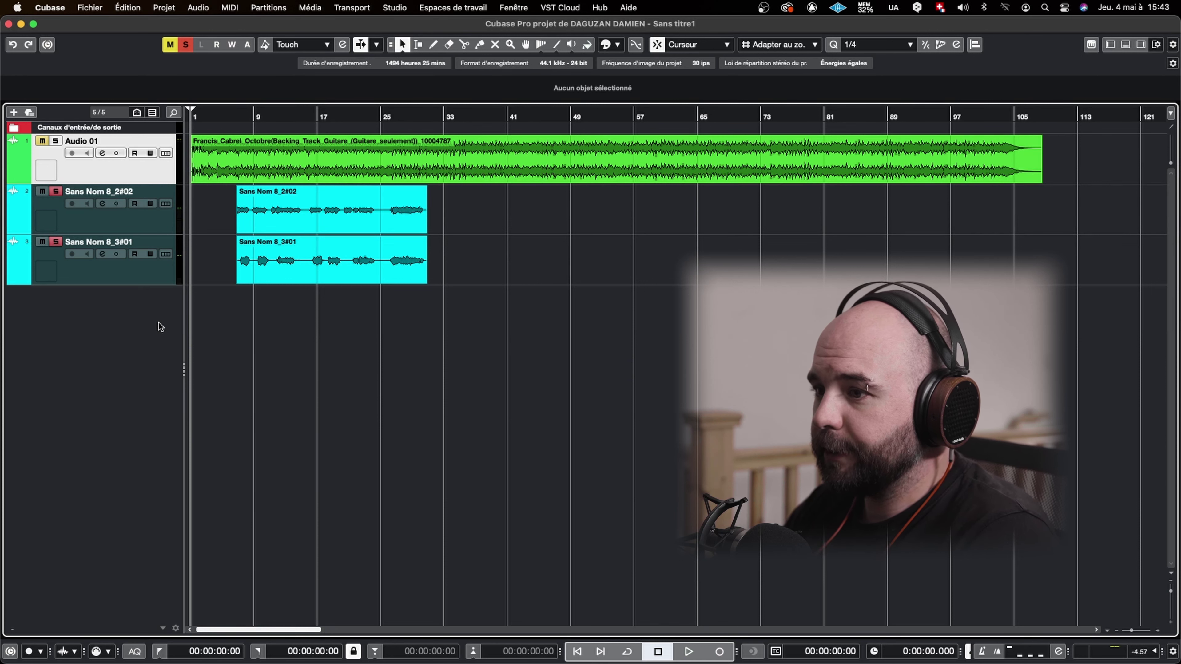
# Show the MixConsole beneath the arrangement and enlarge the track area so that all three audio tracks fit.
pyautogui.click(1126, 45)
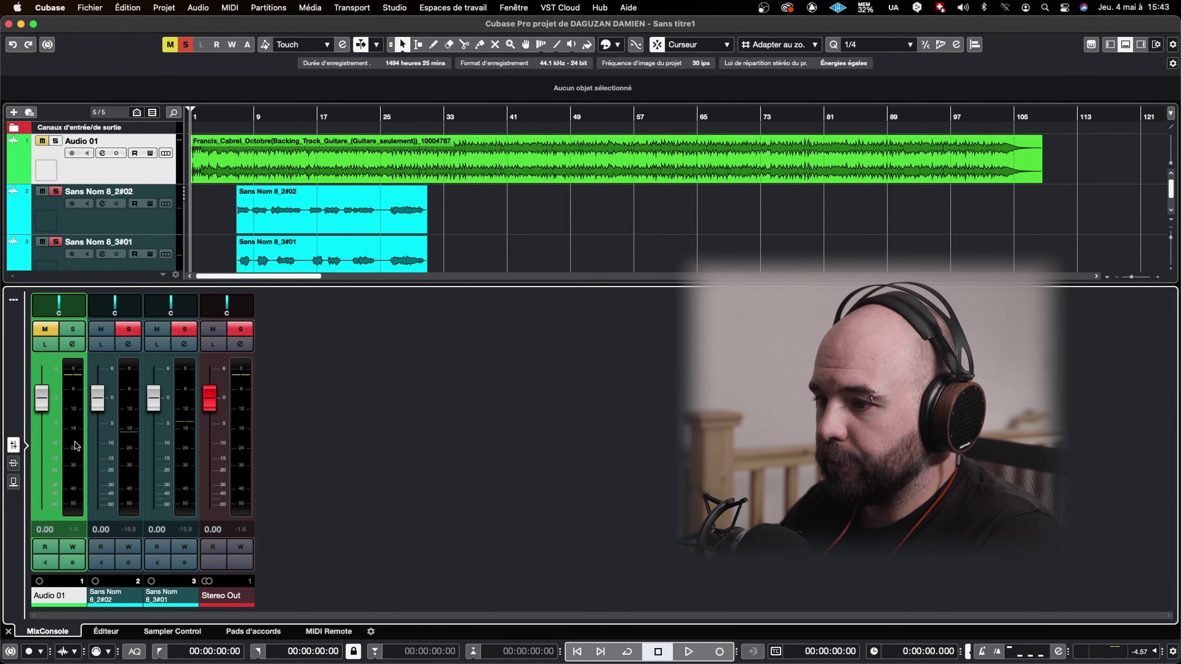
pyautogui.scroll(-1, 362, 239)
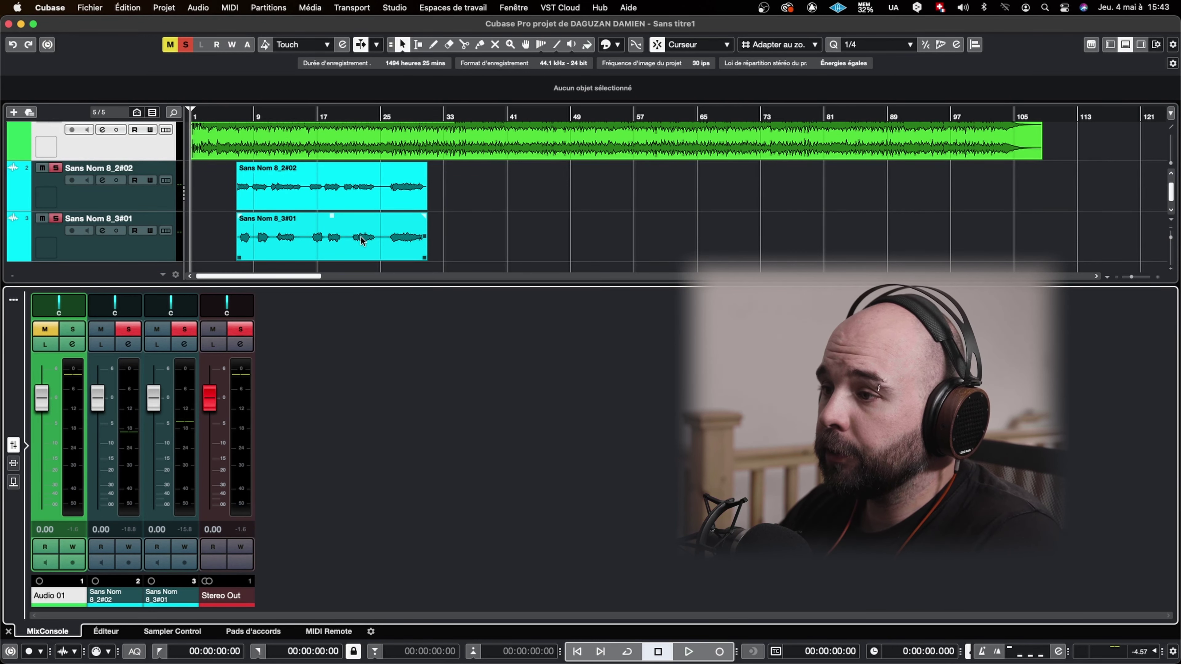
pyautogui.scroll(1, 509, 228)
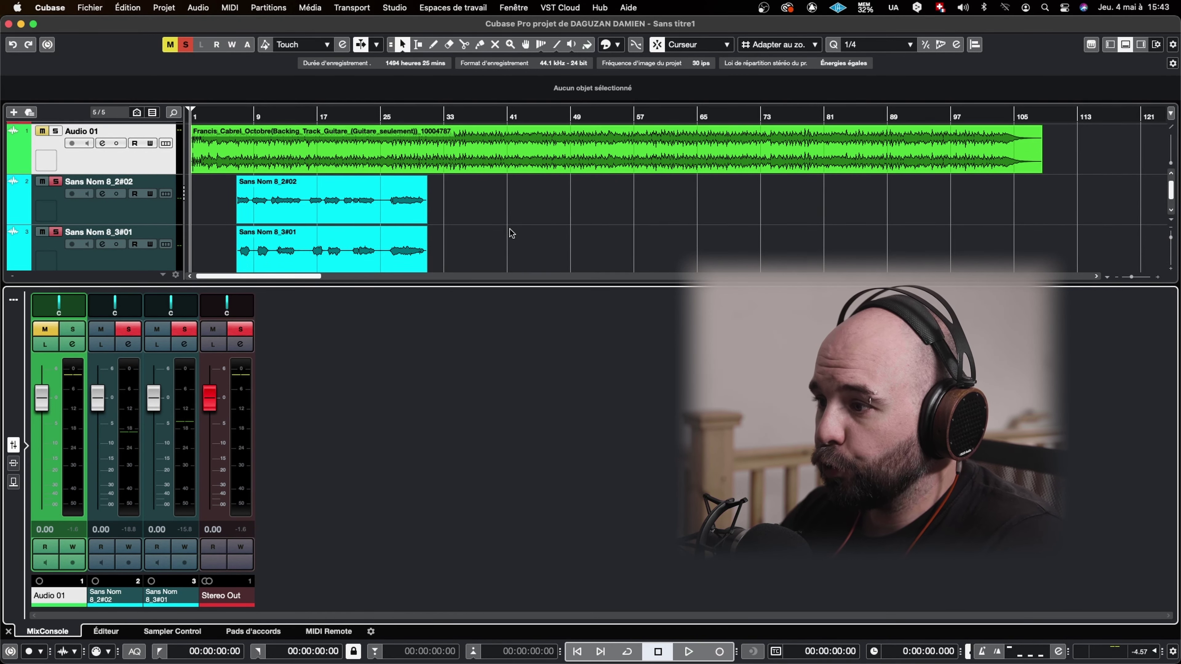
pyautogui.moveTo(506, 285); pyautogui.dragTo(503, 310)
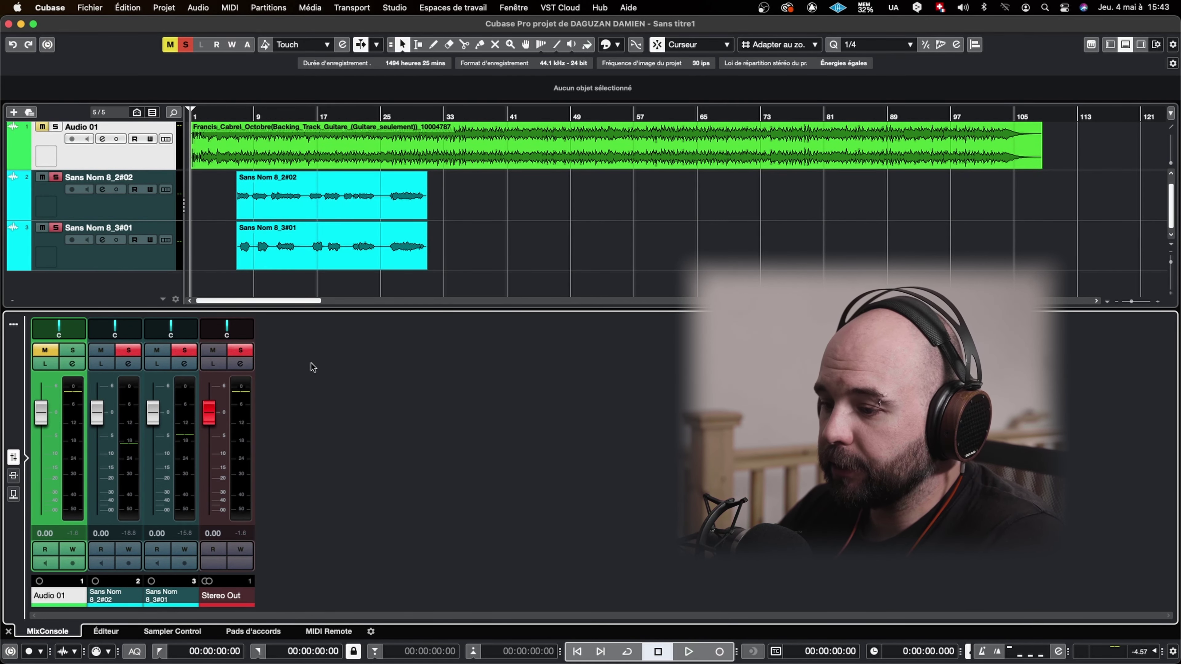
# Unmute Audio 01 and play the first seconds of the project to hear the guitar's level.
pyautogui.click(50, 351)
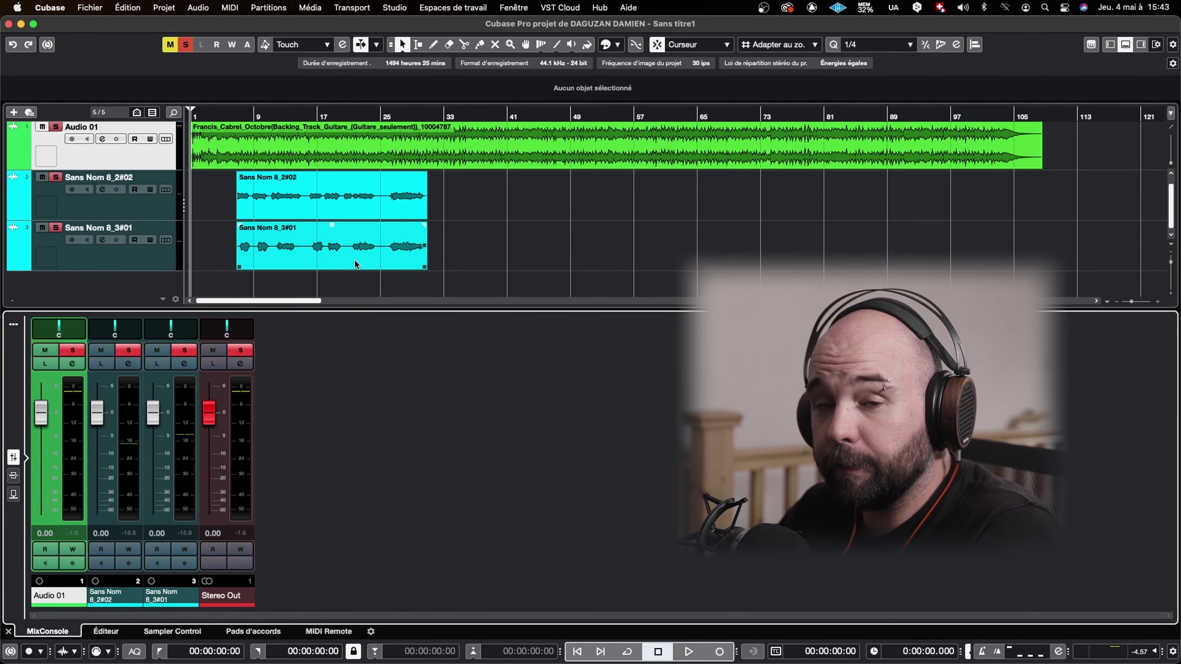
pyautogui.press('space')
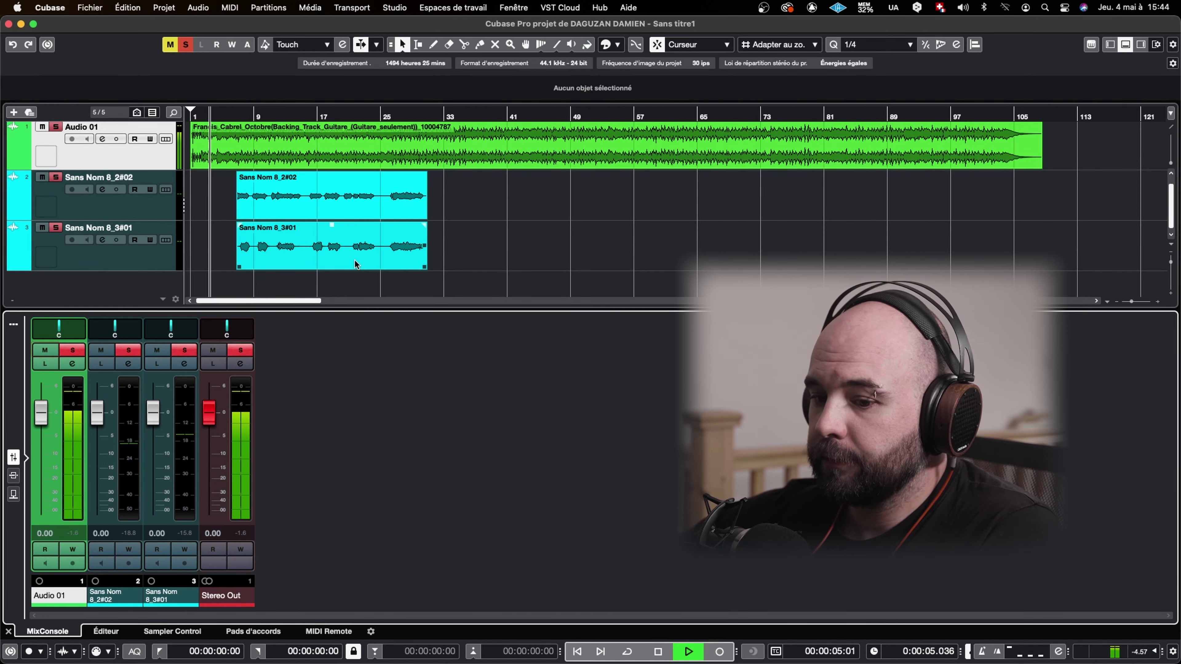
pyautogui.press('space')
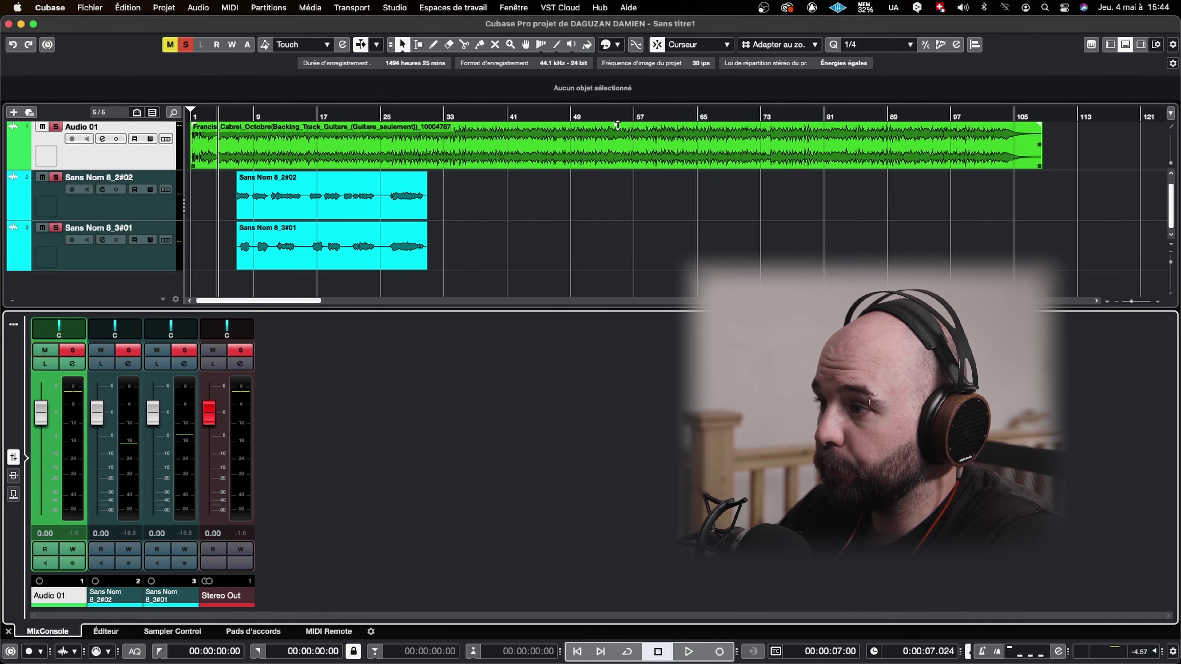
# Lower the guitar event's own volume to about -9.43 dB while listening to it with the voices.
pyautogui.moveTo(617, 124); pyautogui.dragTo(617, 148)
pyautogui.press('space')
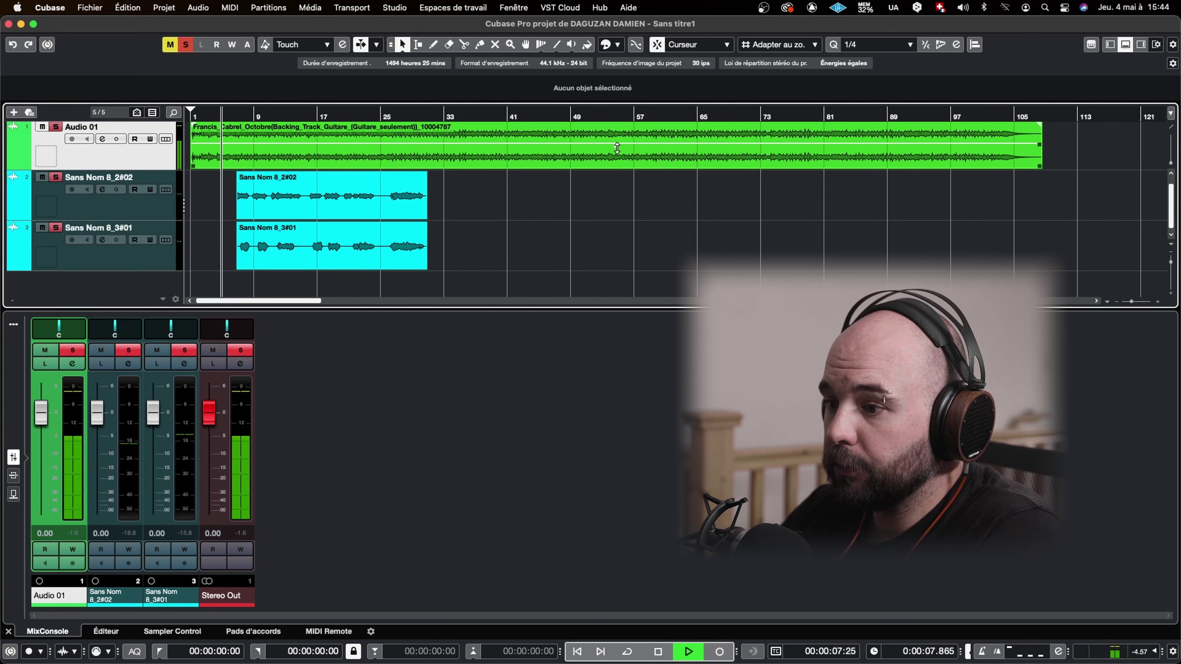
pyautogui.moveTo(617, 142); pyautogui.dragTo(616, 152)
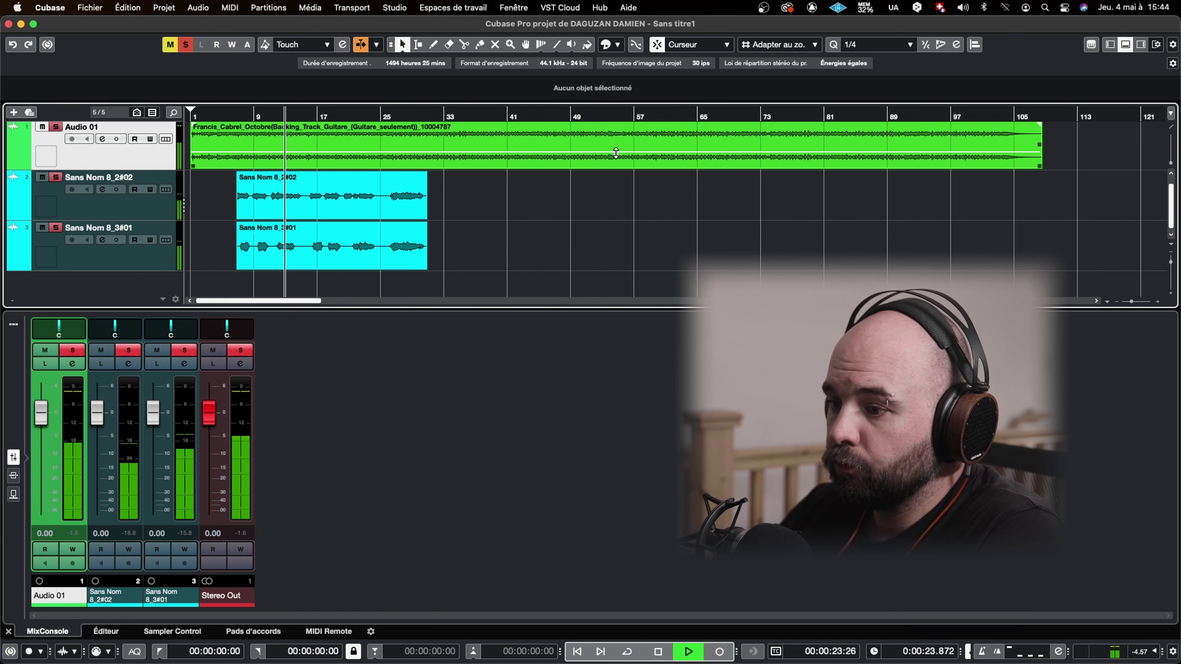
pyautogui.press('space')
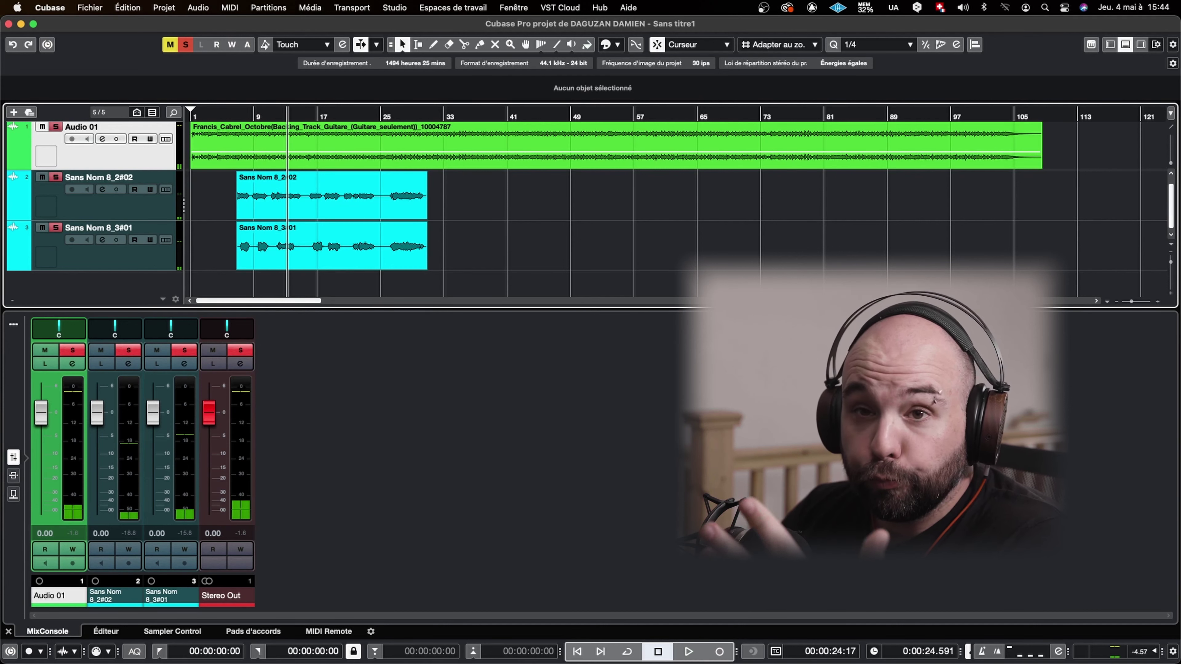
# Check the insert slots in the lower mixer and return to the fader view.
pyautogui.click(14, 497)
pyautogui.click(14, 477)
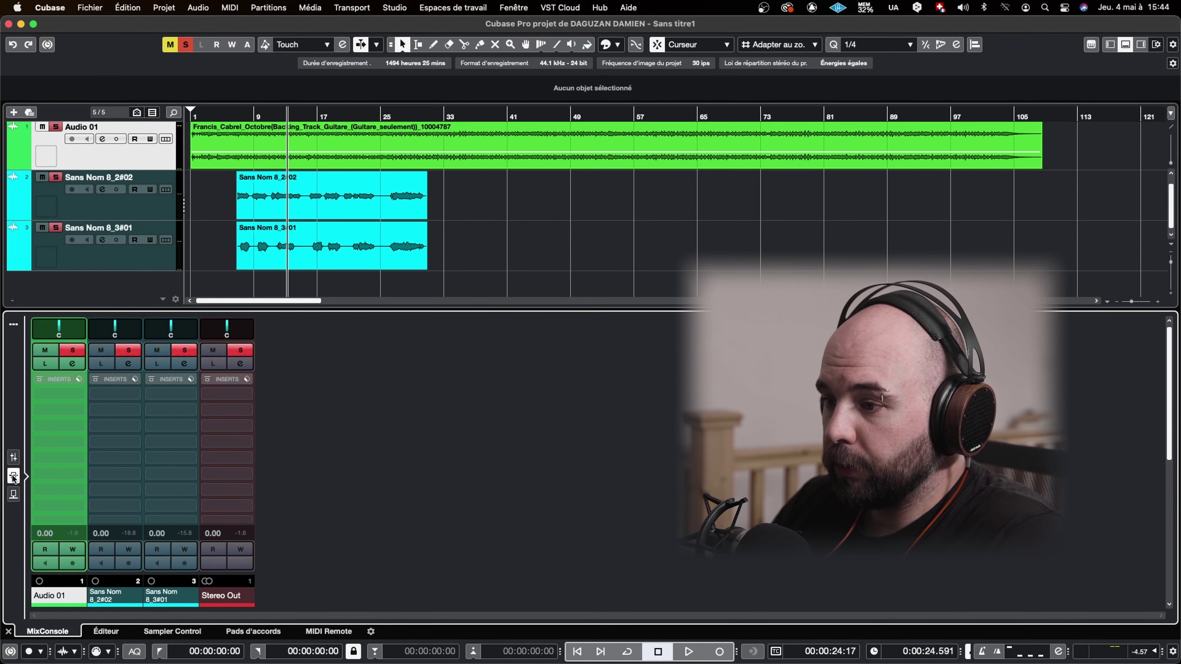
pyautogui.click(13, 458)
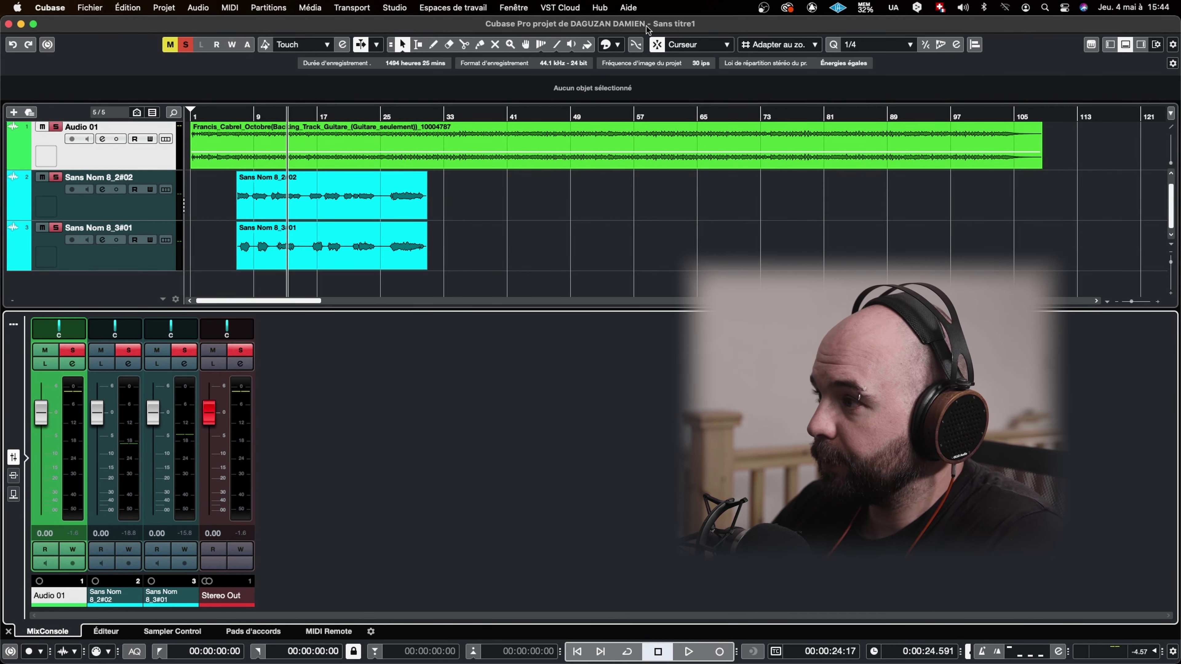
# In the full MixConsole, display and expand the Pre (Filtres/Gain/Phase) rack and hide the Égaliseurs and Channel Strip racks.
pyautogui.click(402, 8)
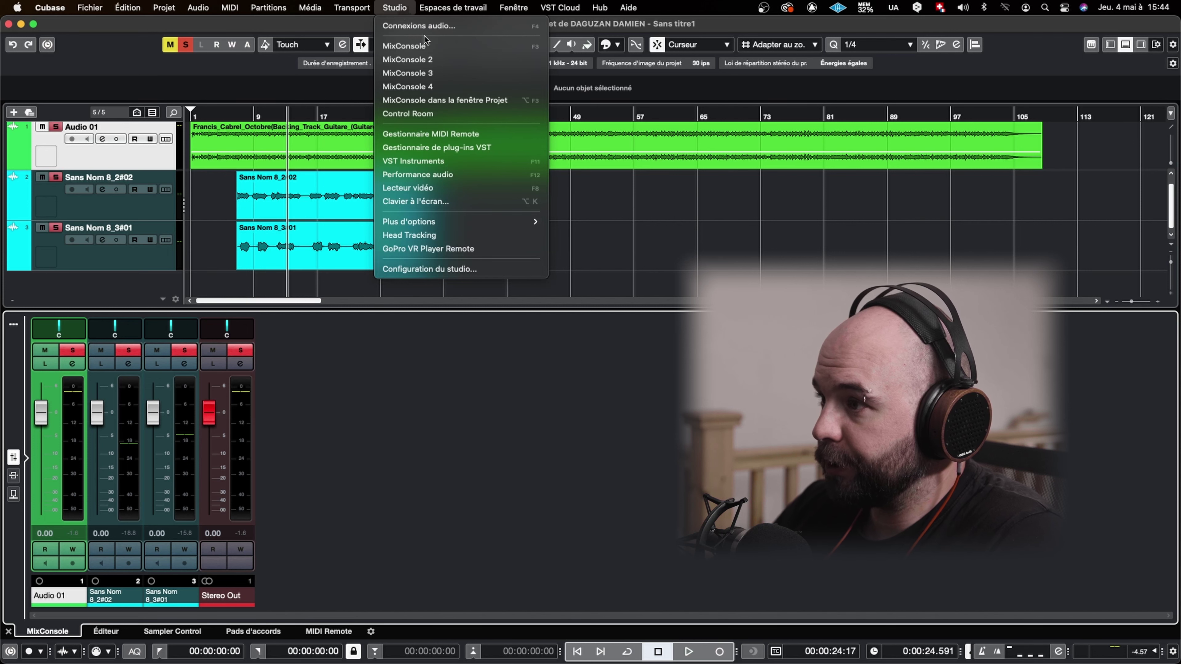
pyautogui.click(456, 46)
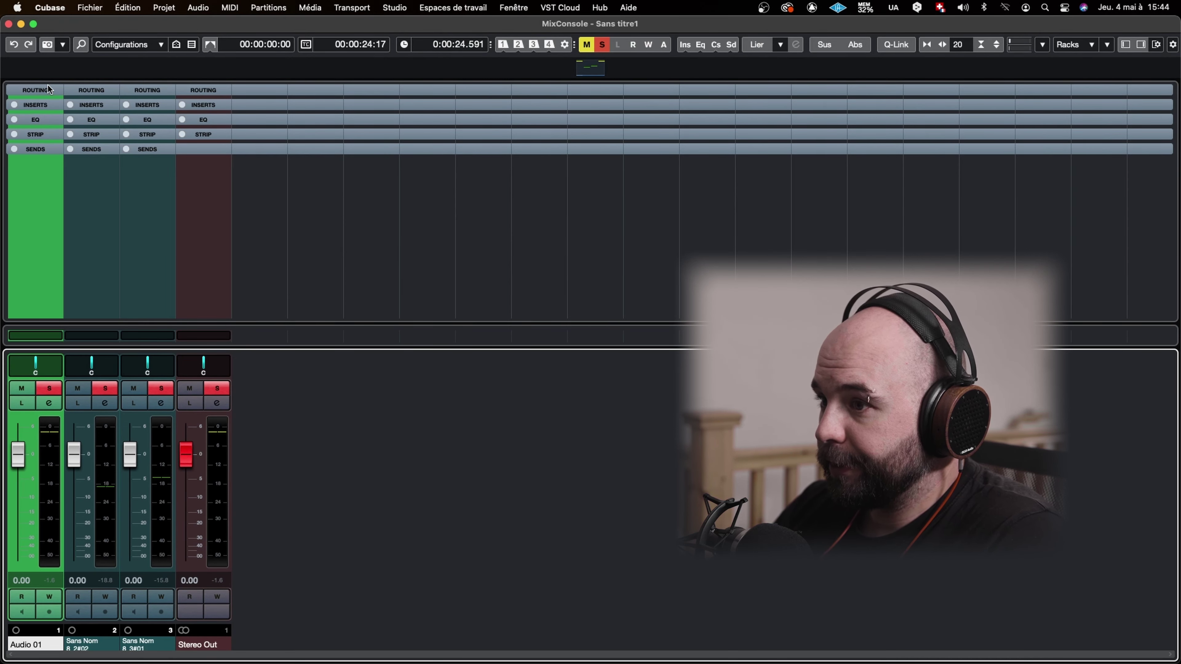
pyautogui.click(1090, 45)
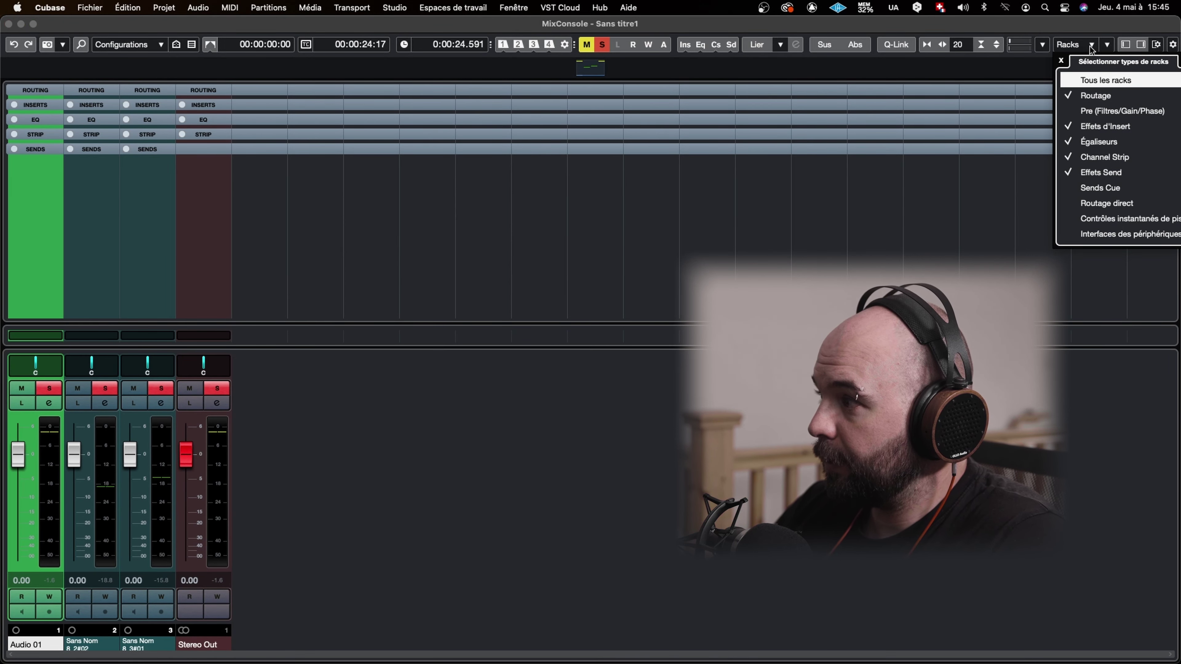
pyautogui.click(1101, 112)
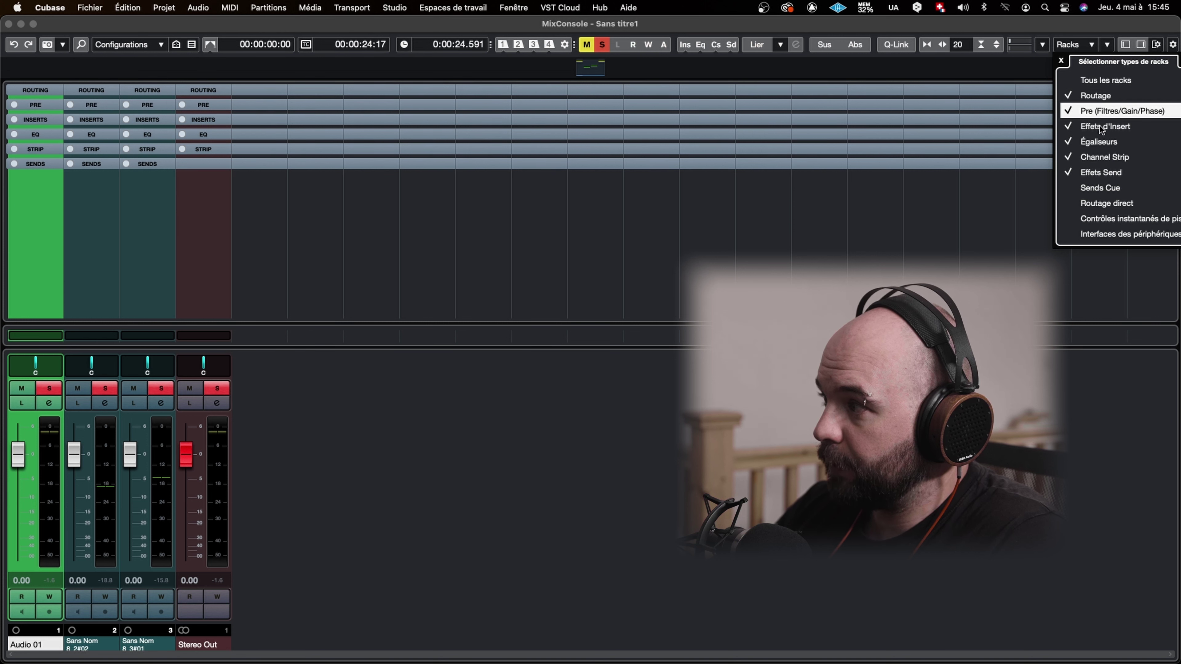
pyautogui.click(1099, 142)
pyautogui.click(1099, 160)
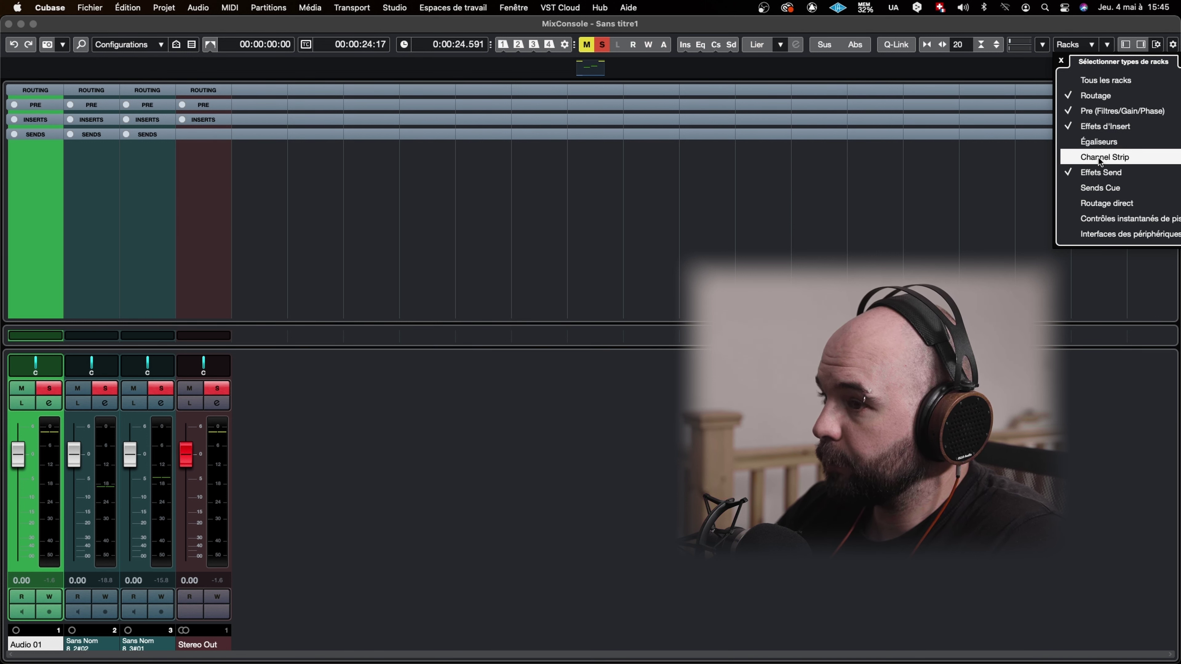
pyautogui.click(33, 104)
pyautogui.click(33, 104)
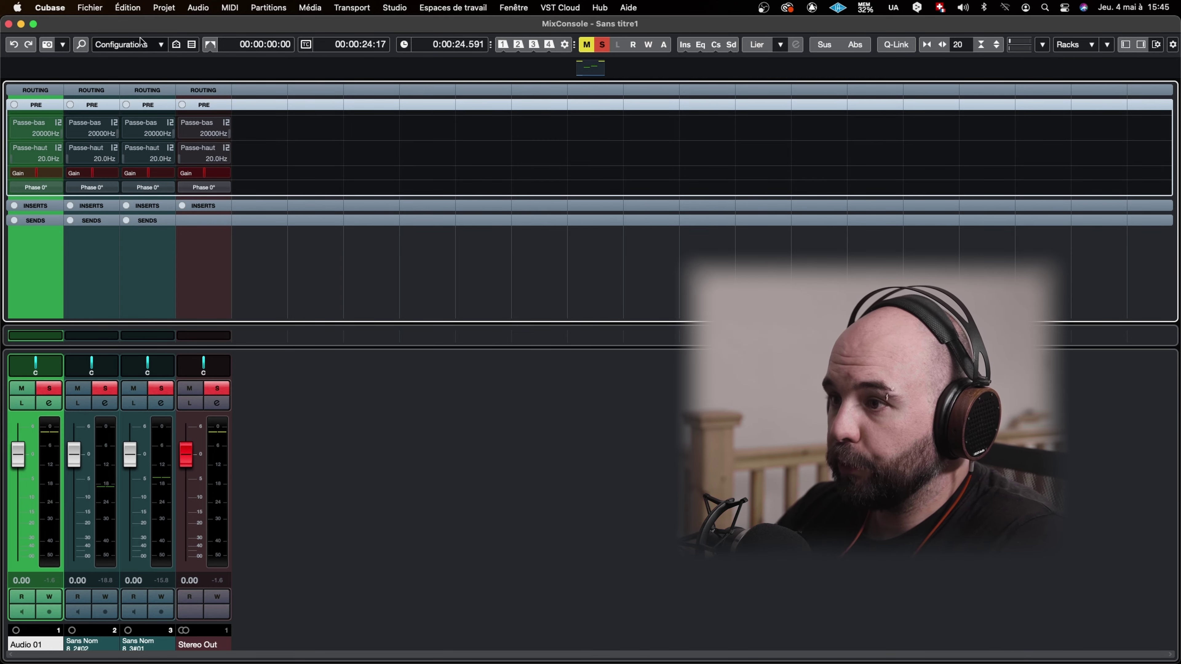
# Return to the project window and undo the guitar event's volume reduction along with Audio 01's track colour.
pyautogui.moveTo(152, 25); pyautogui.dragTo(144, 242)
pyautogui.click(565, 142)
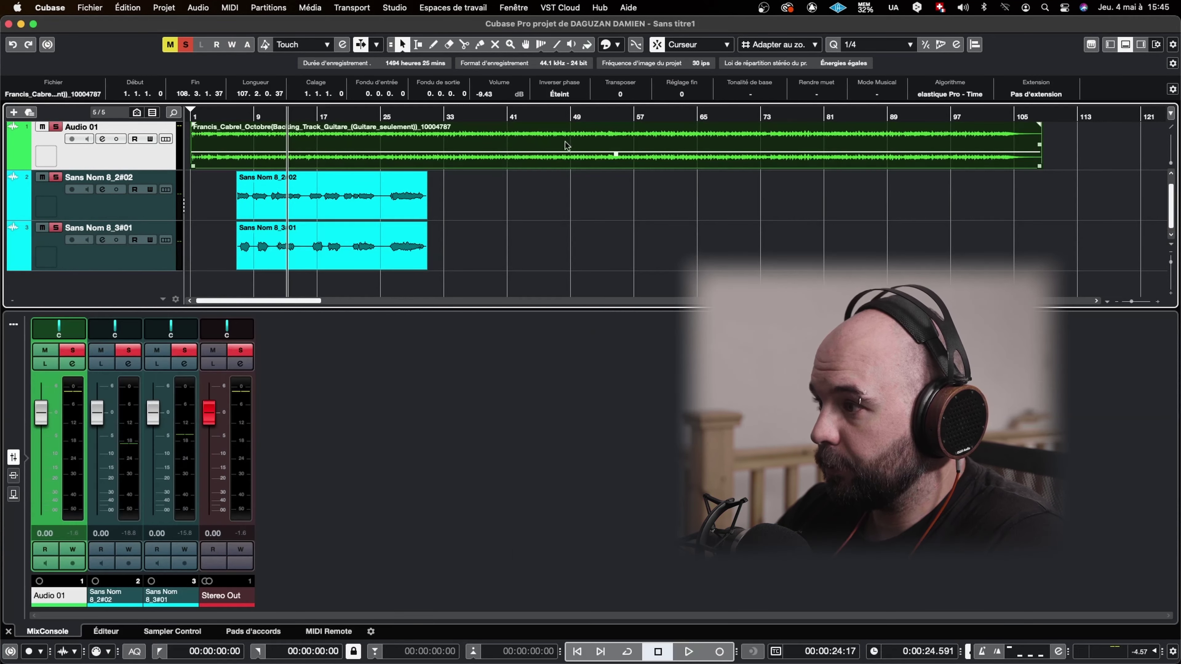
pyautogui.keyDown('super'); pyautogui.click(612, 146); pyautogui.keyUp('super')
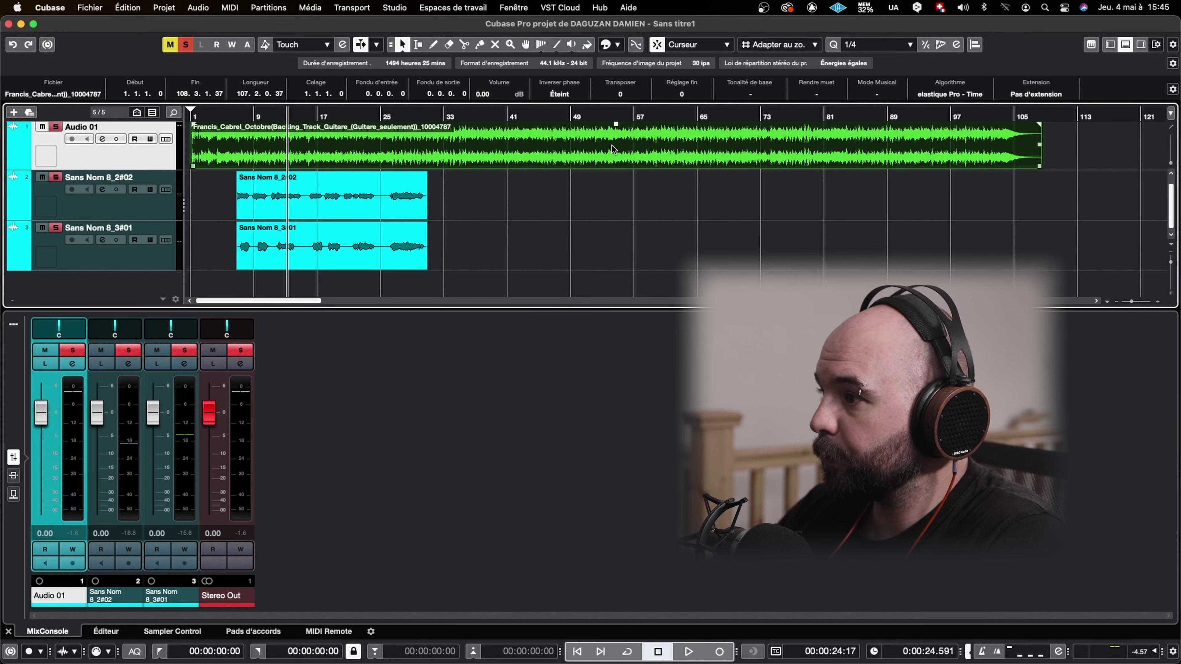
# Recolour the guitar backing event with Color 7 and the Audio 01 track with Color 8.
pyautogui.click(617, 45)
pyautogui.click(650, 175)
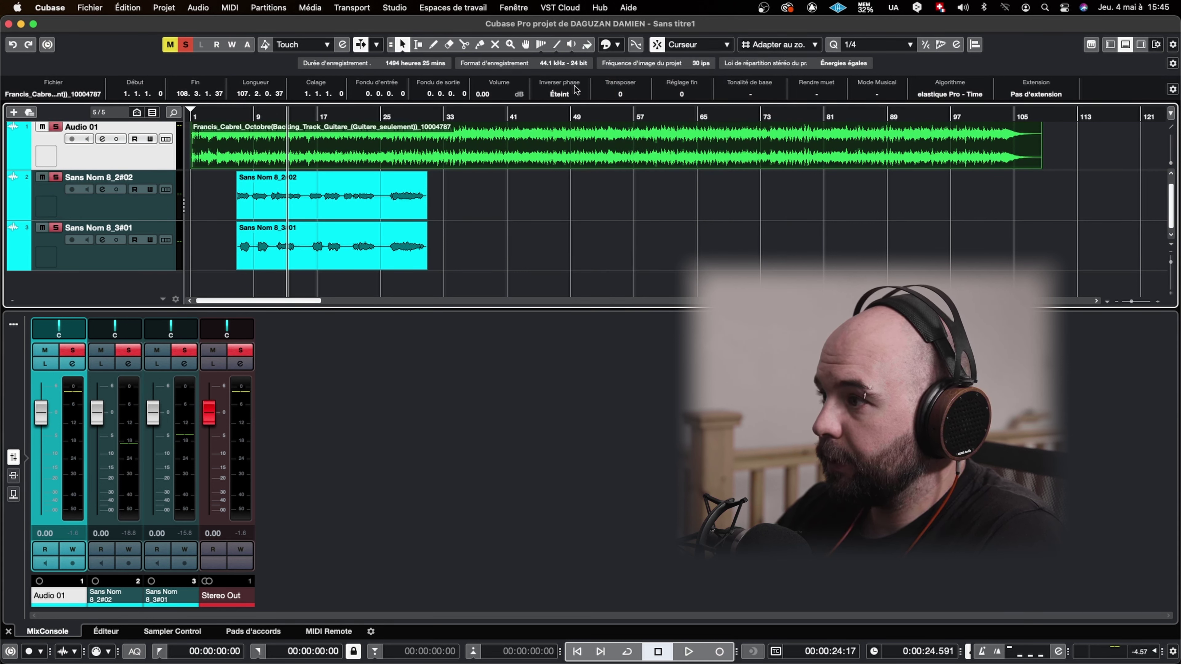
pyautogui.click(476, 237)
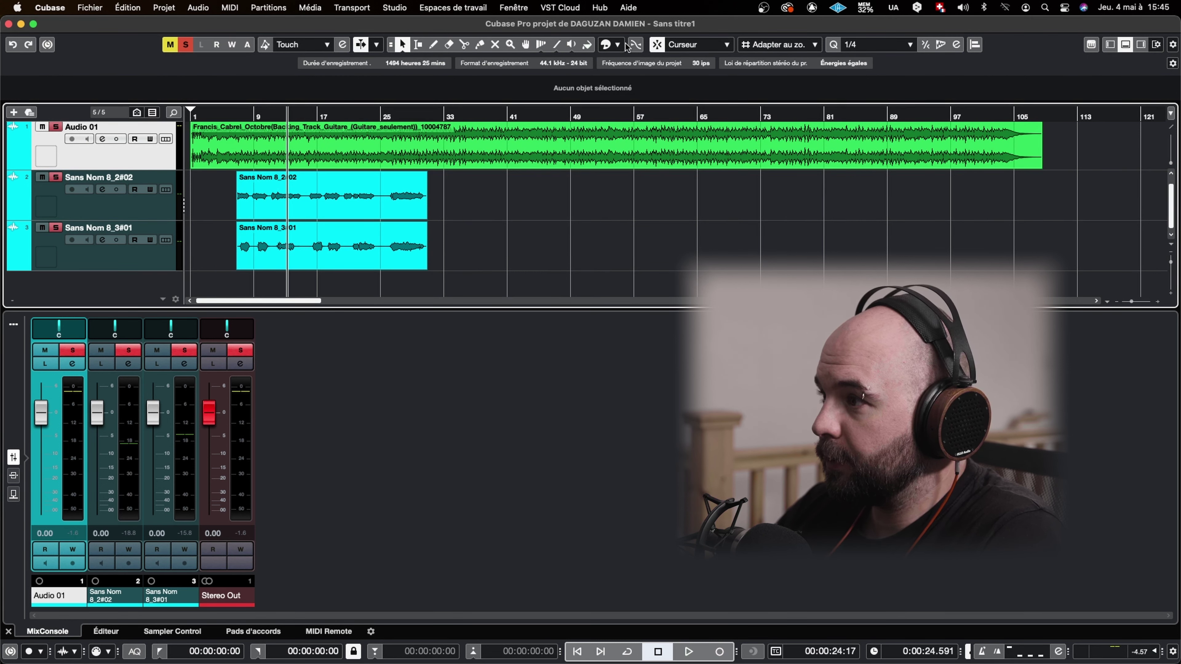
pyautogui.click(613, 44)
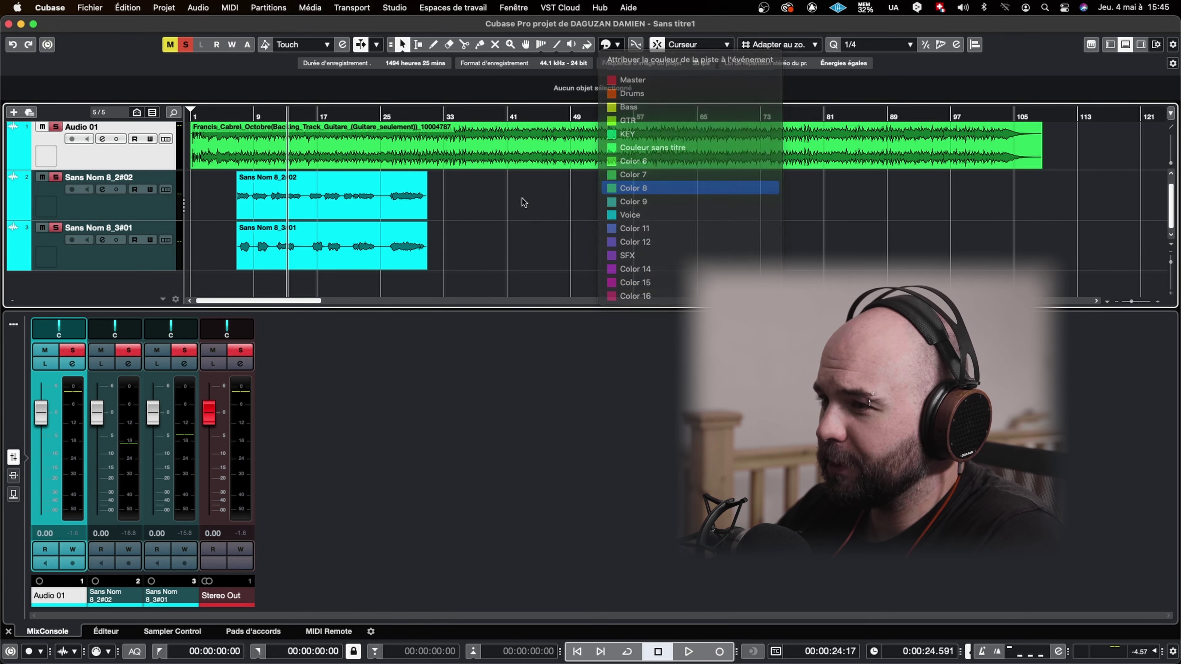
pyautogui.click(643, 189)
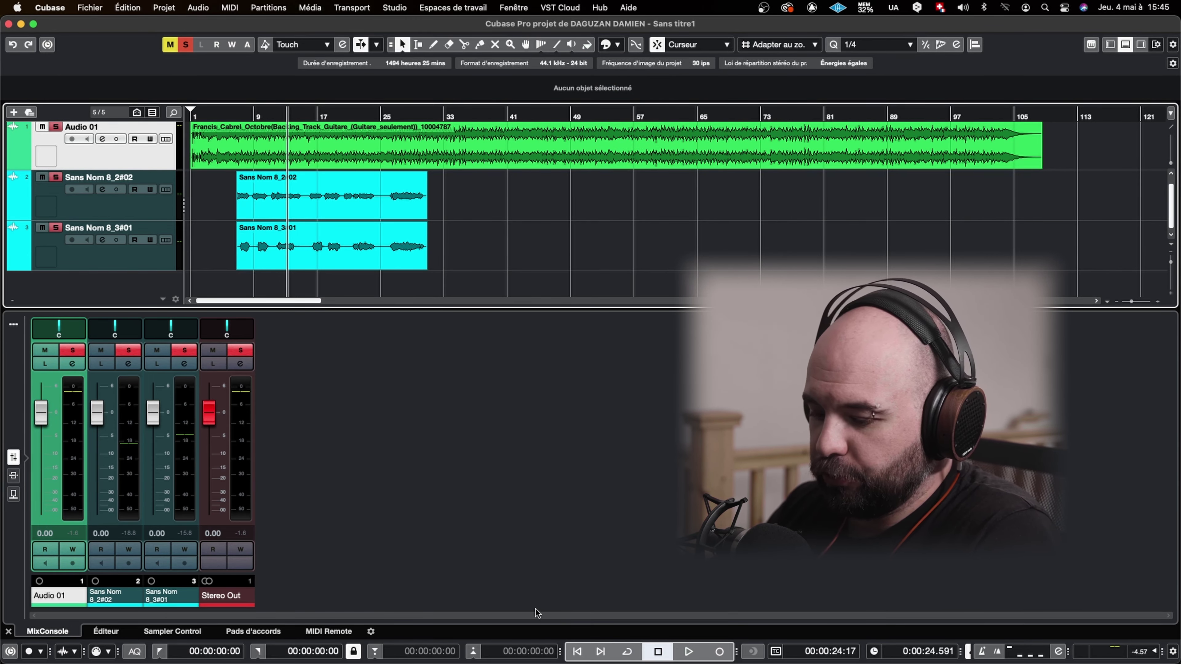
# Bring the full MixConsole window back to the front and reposition it to fill the screen.
pyautogui.hotkey('ctrl', 'Up')
pyautogui.click(514, 239)
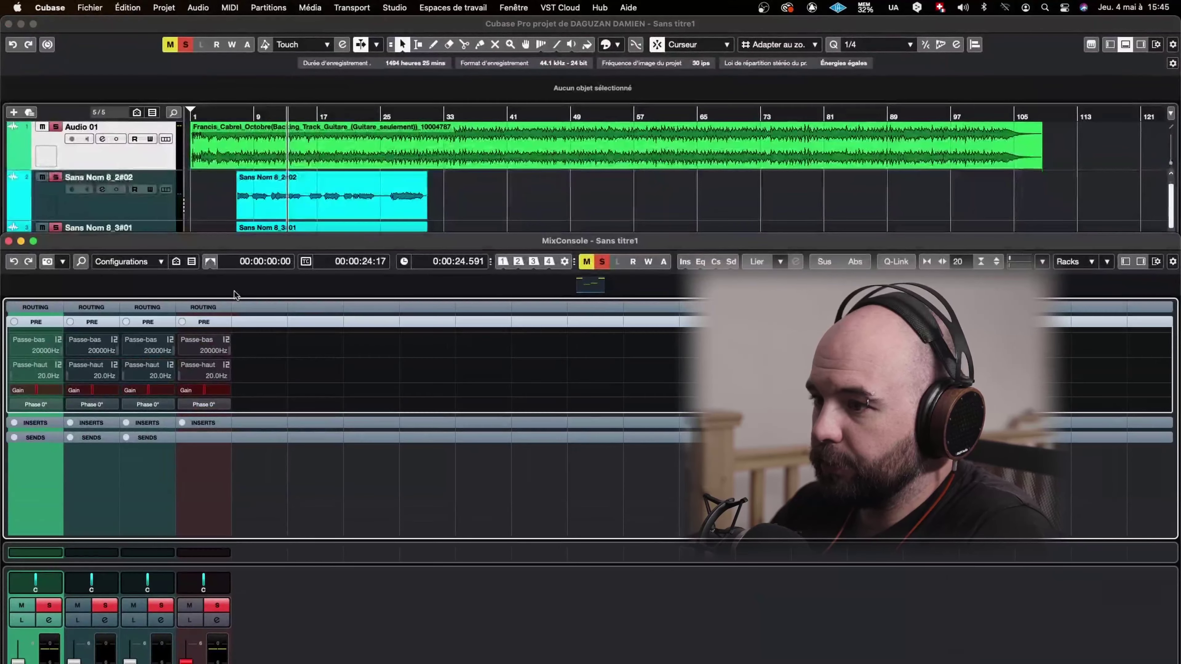
pyautogui.moveTo(273, 250); pyautogui.dragTo(273, 21)
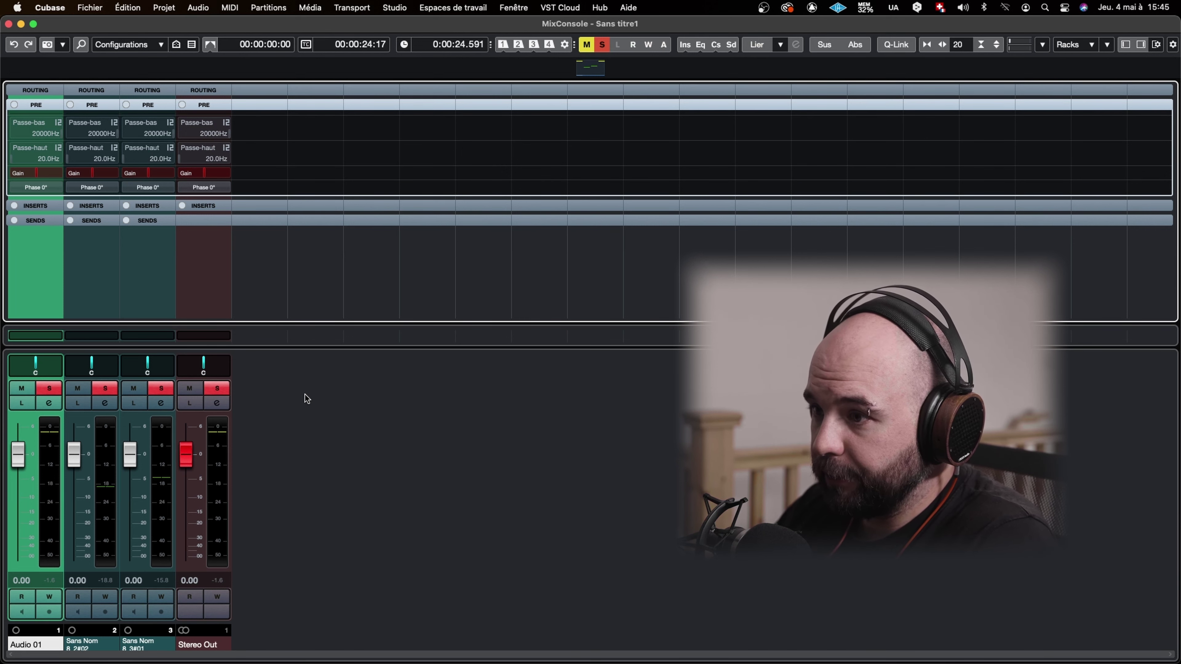
pyautogui.moveTo(492, 21); pyautogui.dragTo(494, 21)
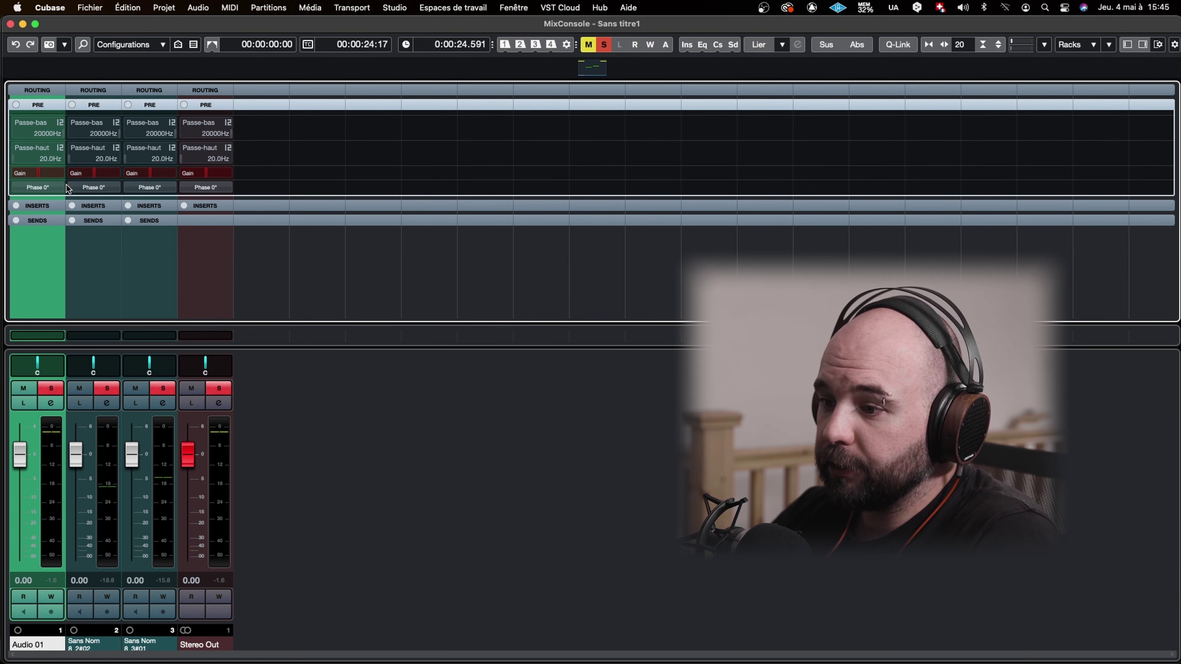
# During playback, clear all active solos and solo only the Audio 01 channel.
pyautogui.press('space')
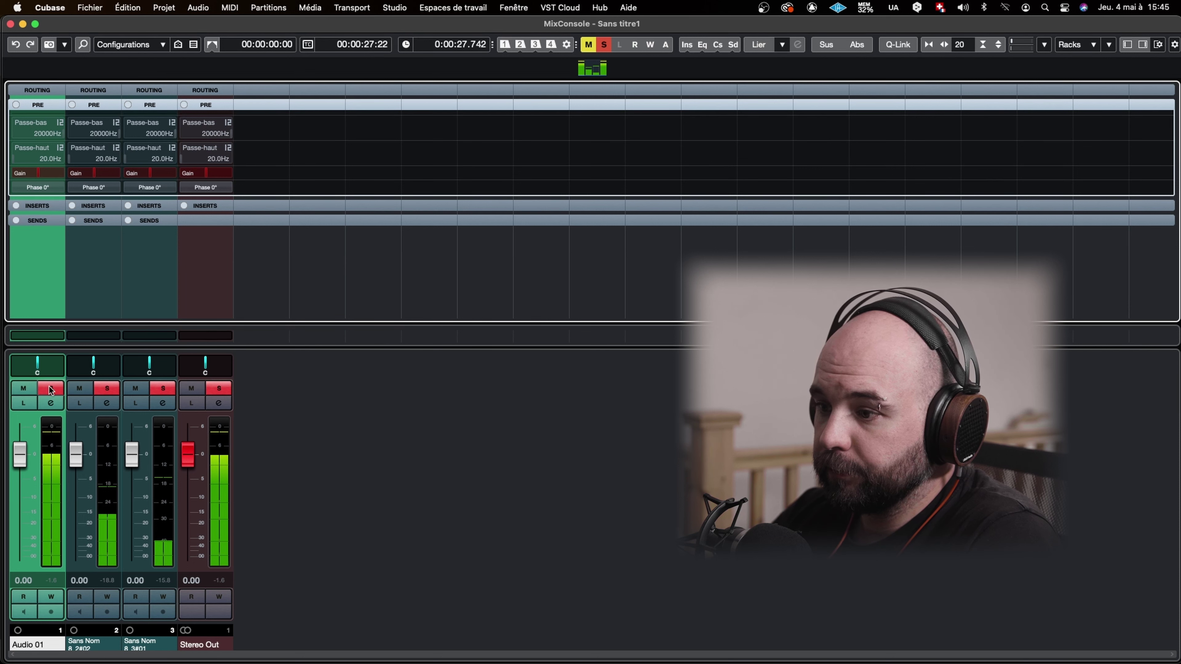
pyautogui.click(604, 45)
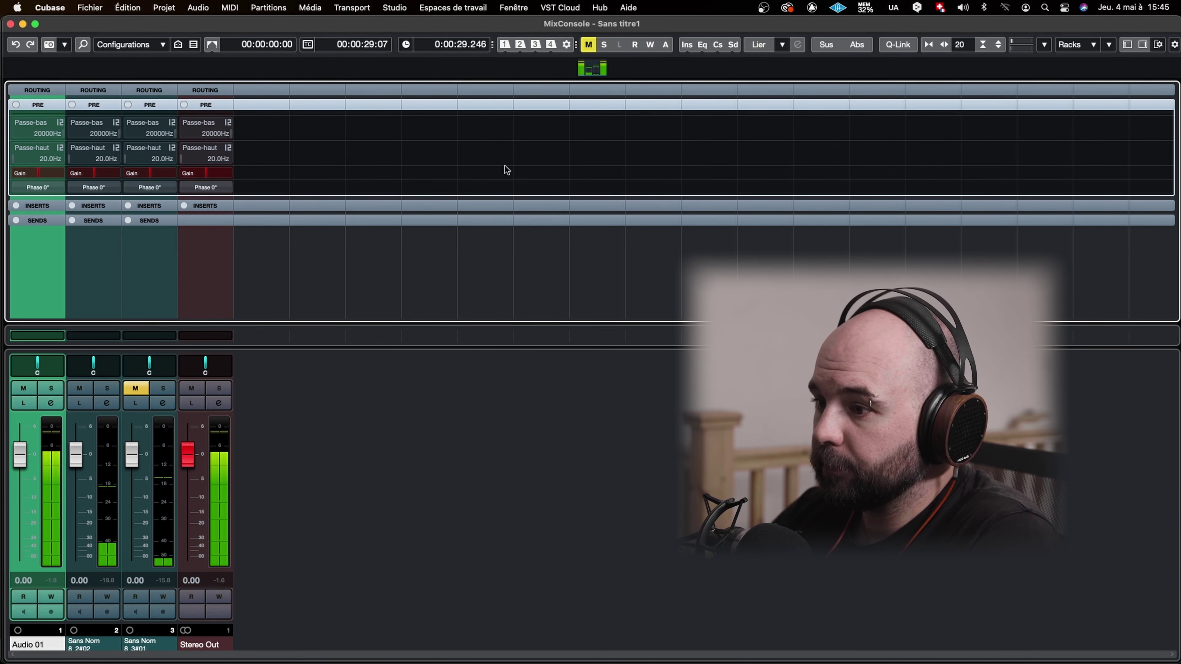
pyautogui.click(51, 388)
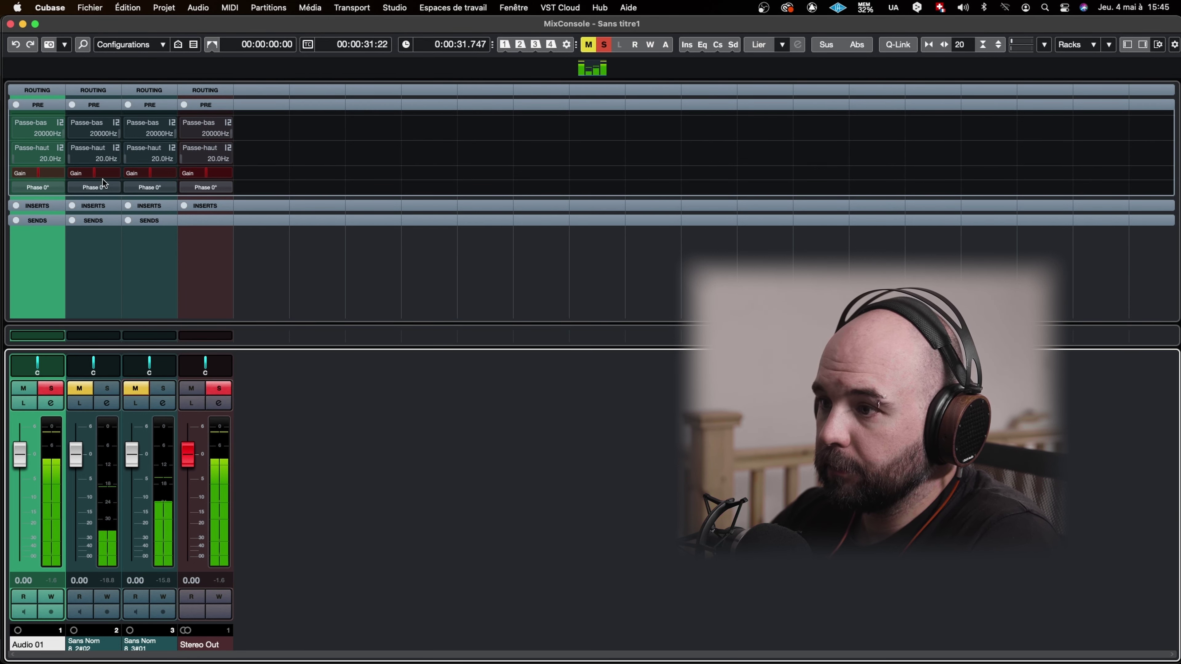
# During playback, lower the Audio 01 channel's Pre gain, refining it to about -10.4 dB.
pyautogui.moveTo(41, 178); pyautogui.dragTo(33, 185)
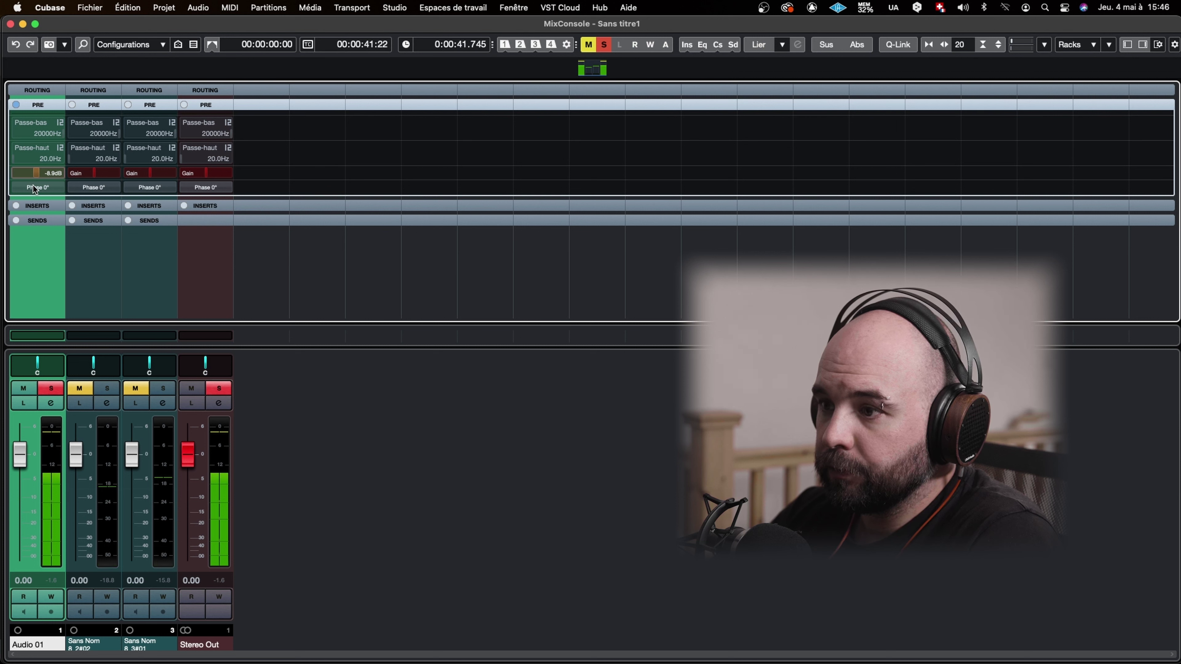
pyautogui.moveTo(34, 184); pyautogui.dragTo(36, 180)
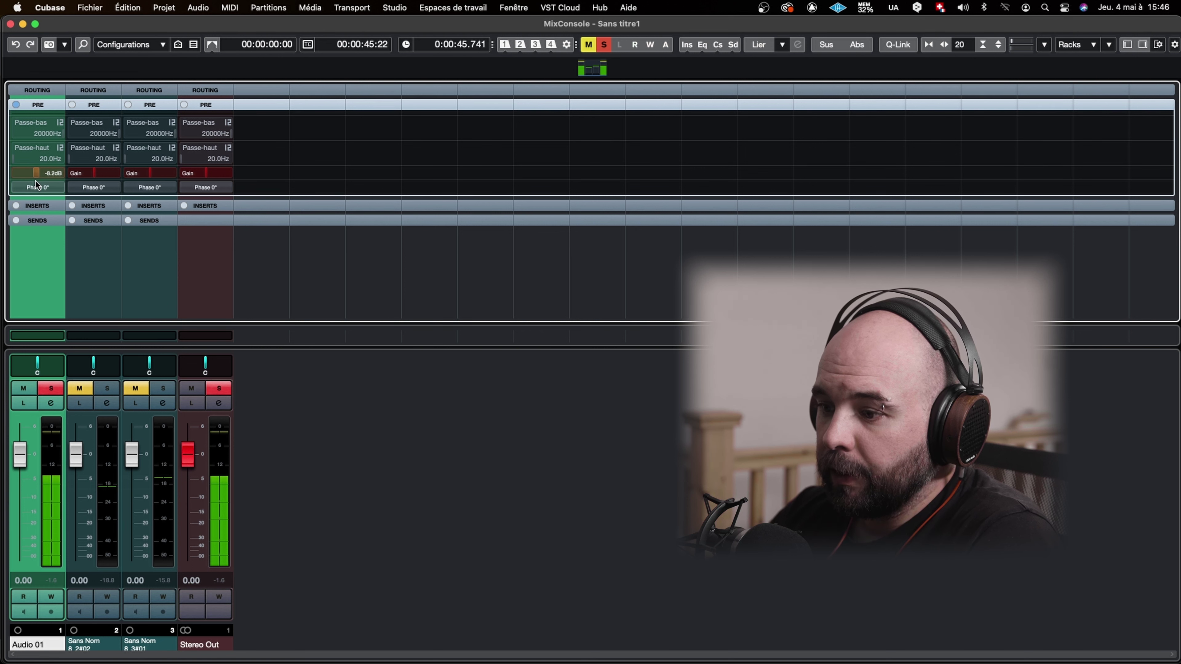
pyautogui.press('space')
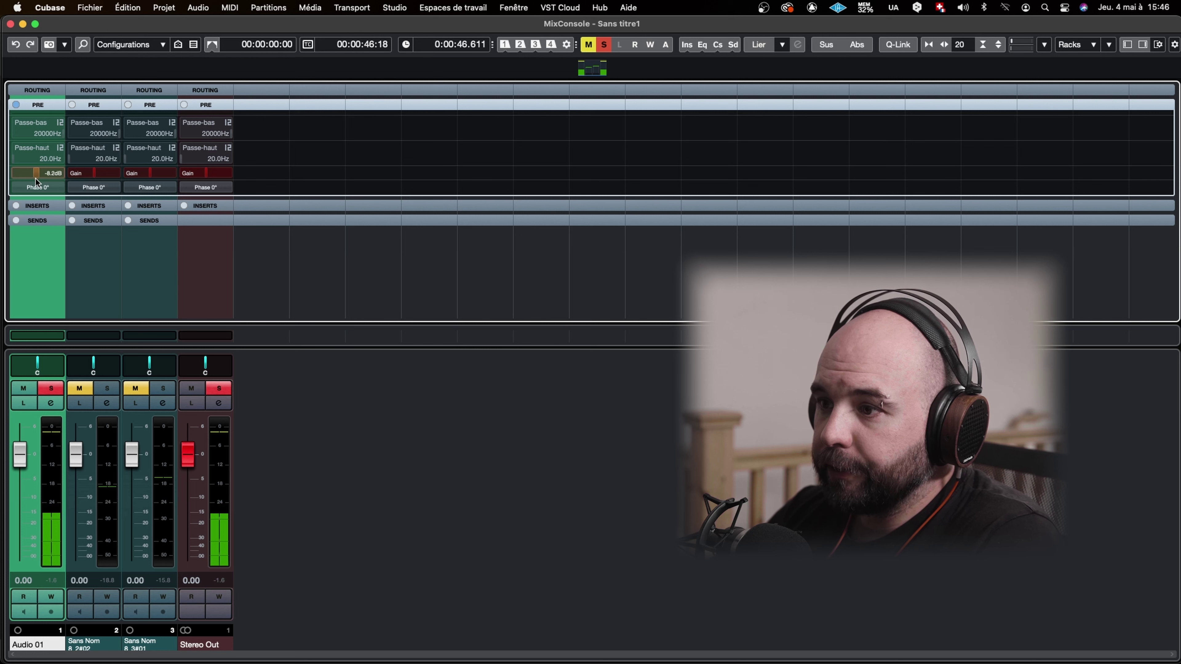
pyautogui.moveTo(35, 177); pyautogui.dragTo(32, 181)
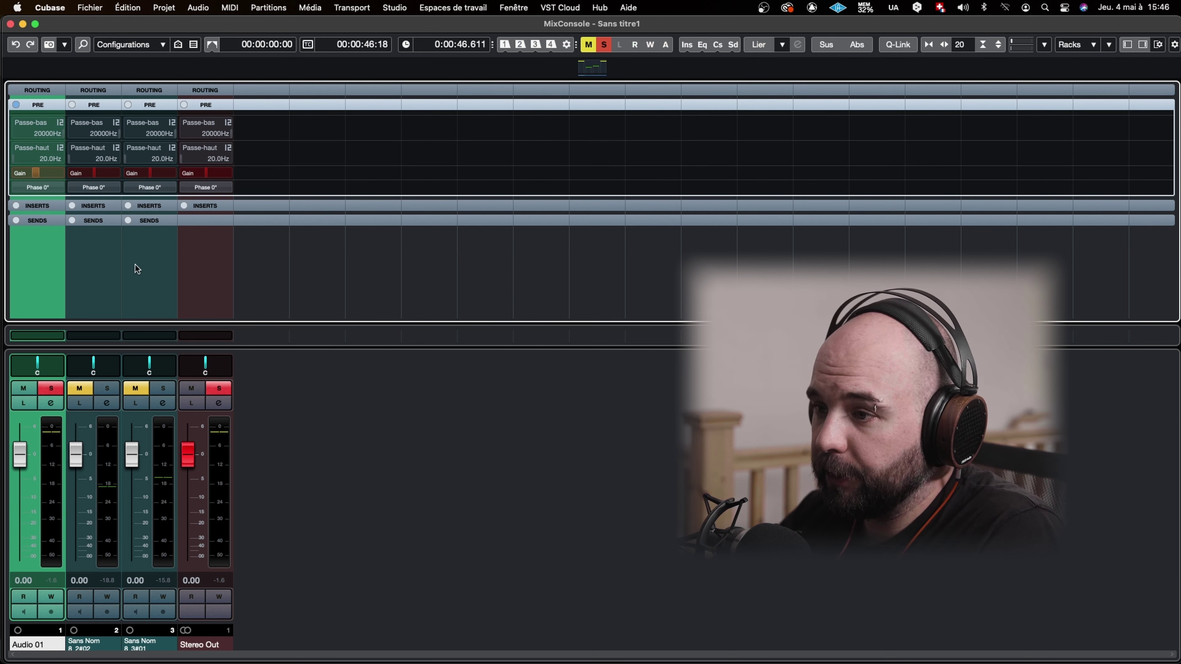
pyautogui.press('space')
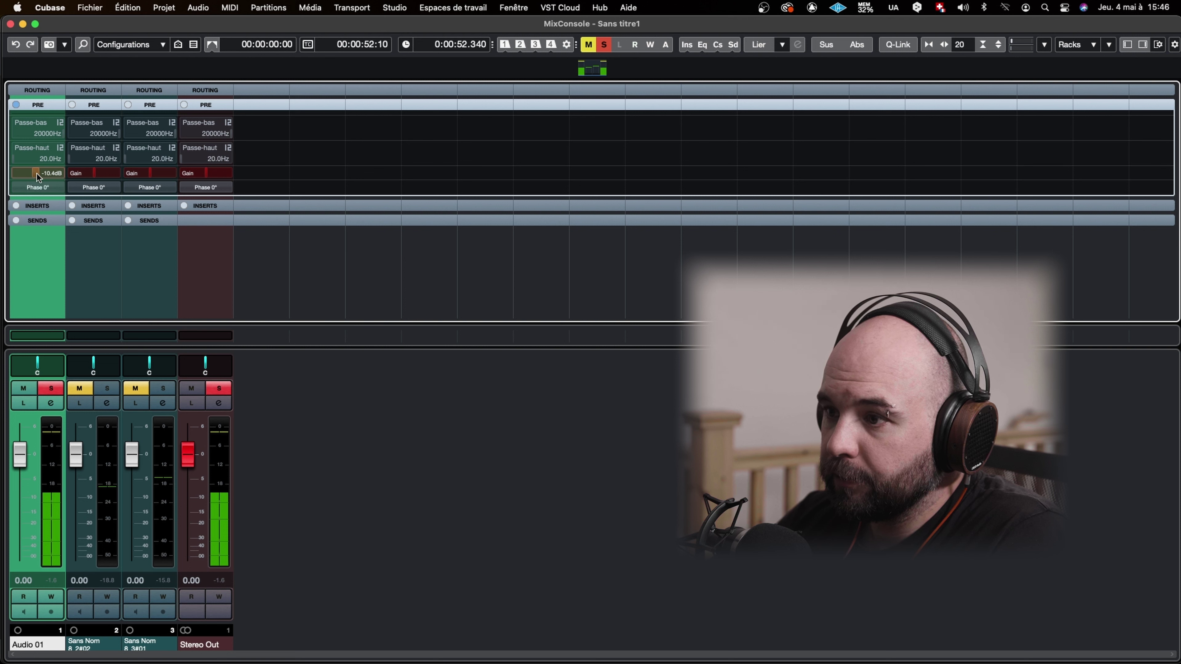
pyautogui.scroll(2, 37, 177)
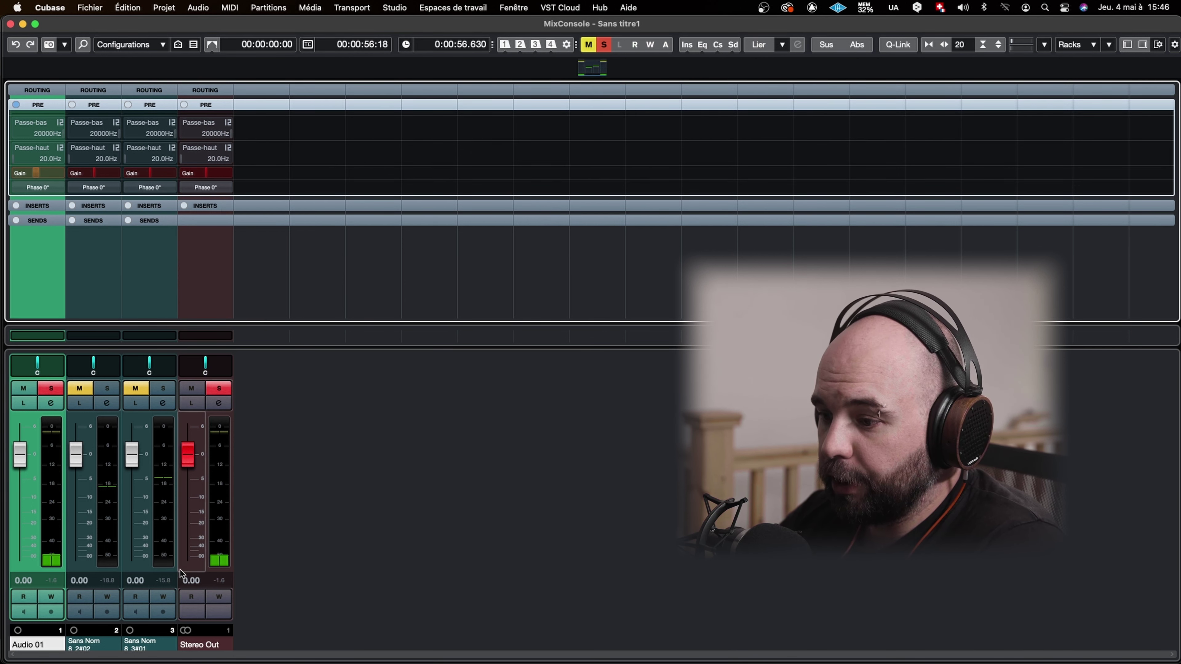
# Return to the project window with the playback position at the start of the vocal events and its lower zone hidden.
pyautogui.click(10, 24)
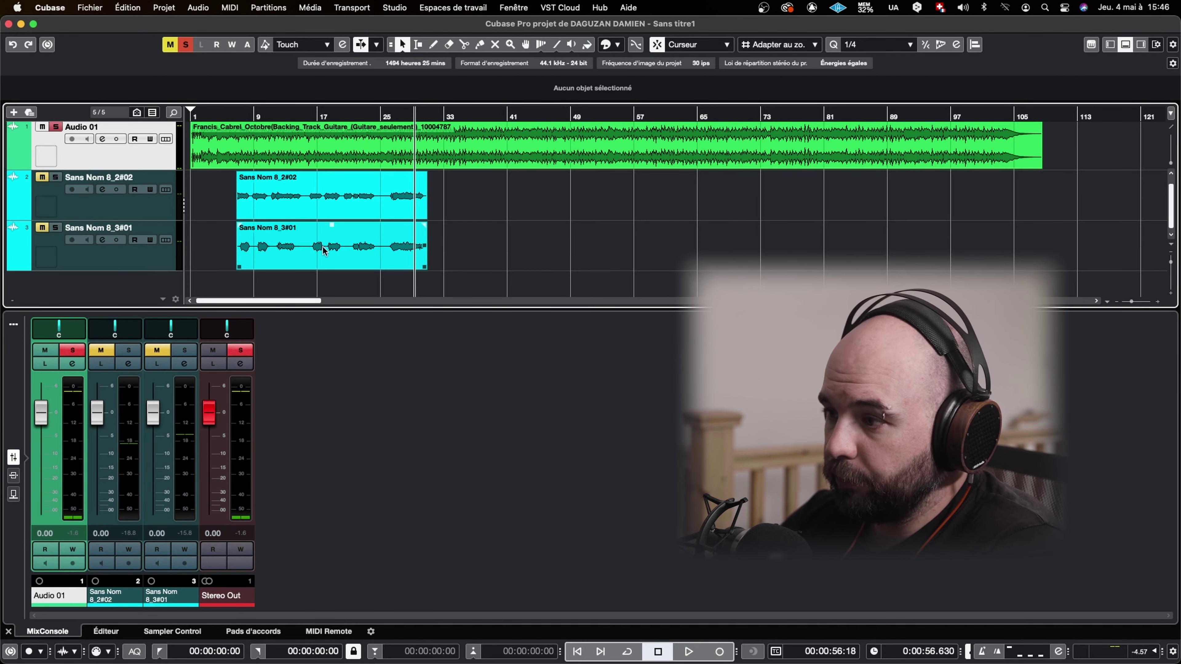
pyautogui.click(237, 116)
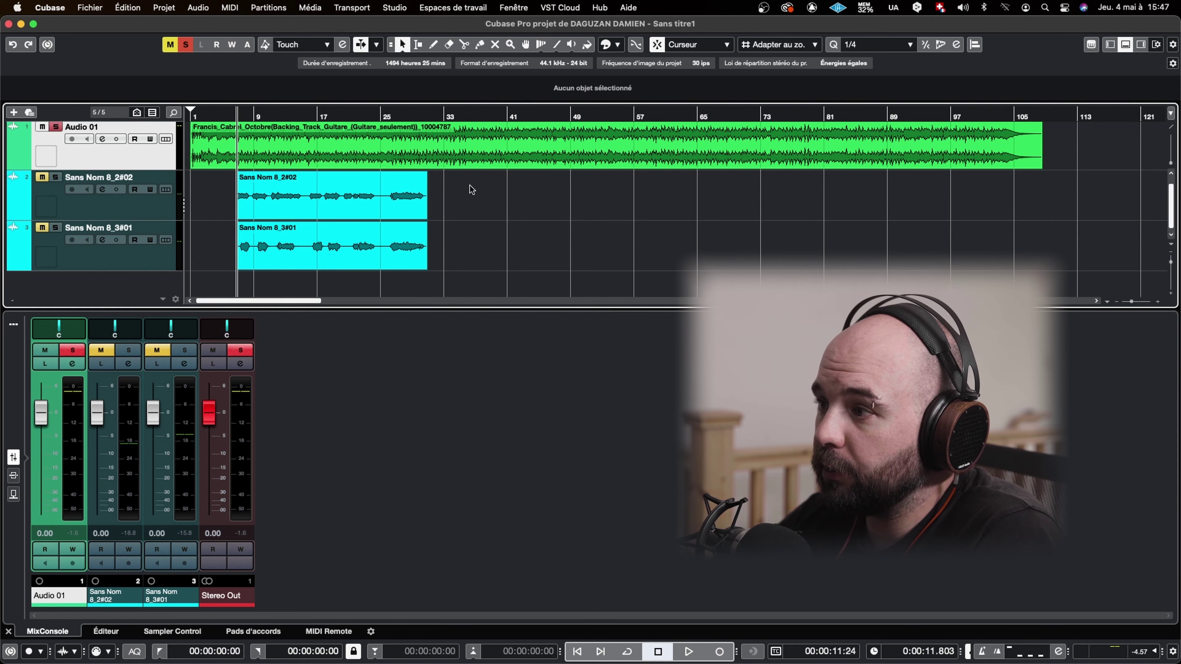
pyautogui.click(1125, 44)
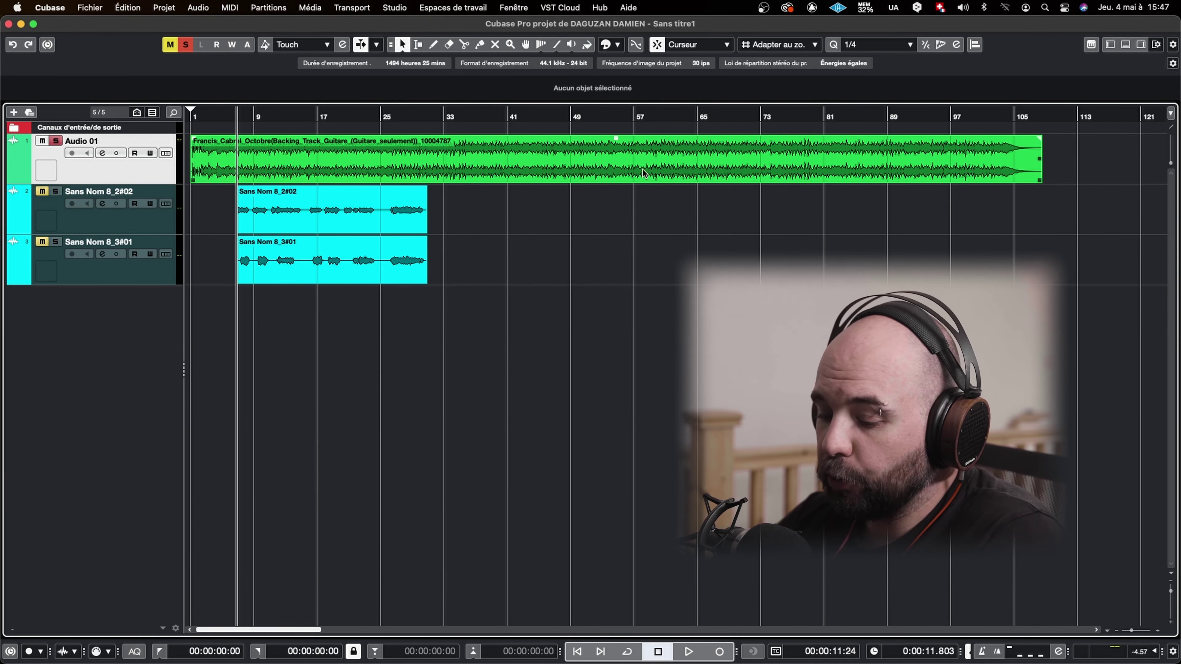
# Reopen the full MixConsole and solo both vocal channels, Sans Nom 8_2#02 and Sans Nom 8_3#01, alongside Audio 01.
pyautogui.click(399, 8)
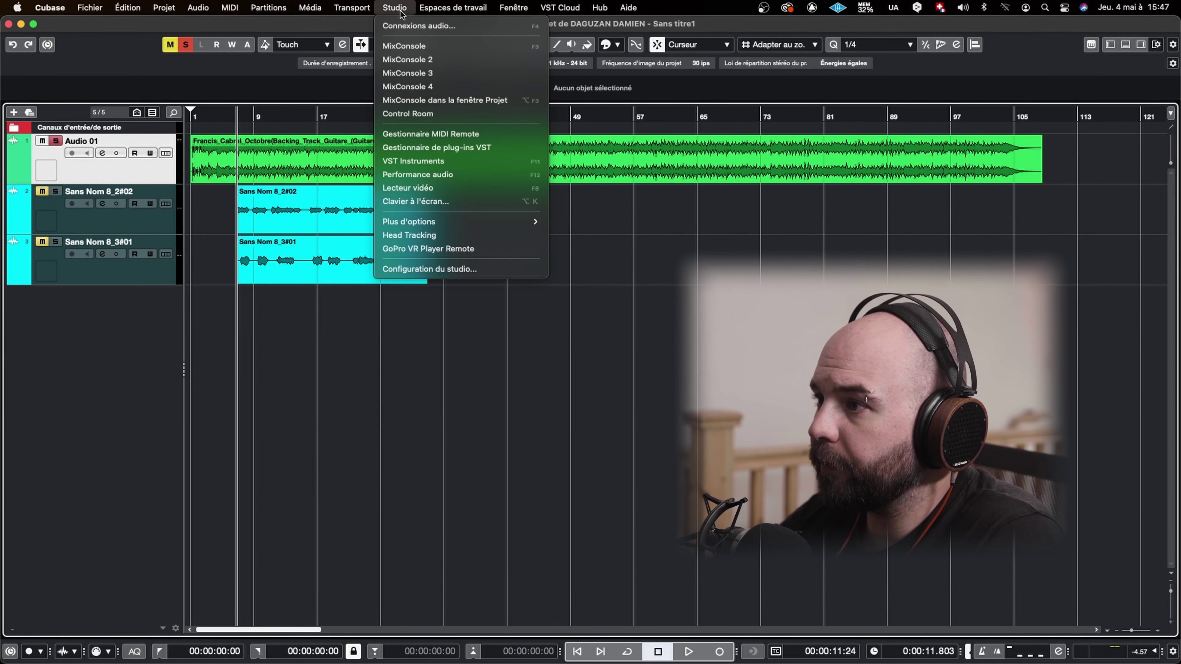
pyautogui.click(528, 50)
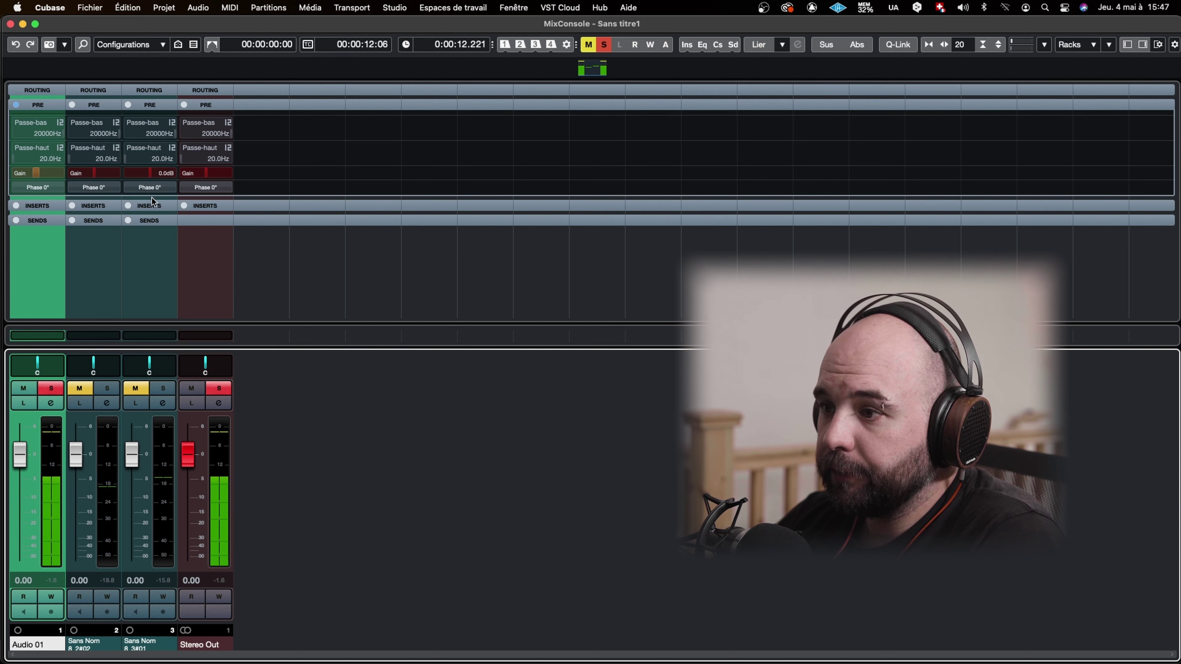
pyautogui.click(116, 388)
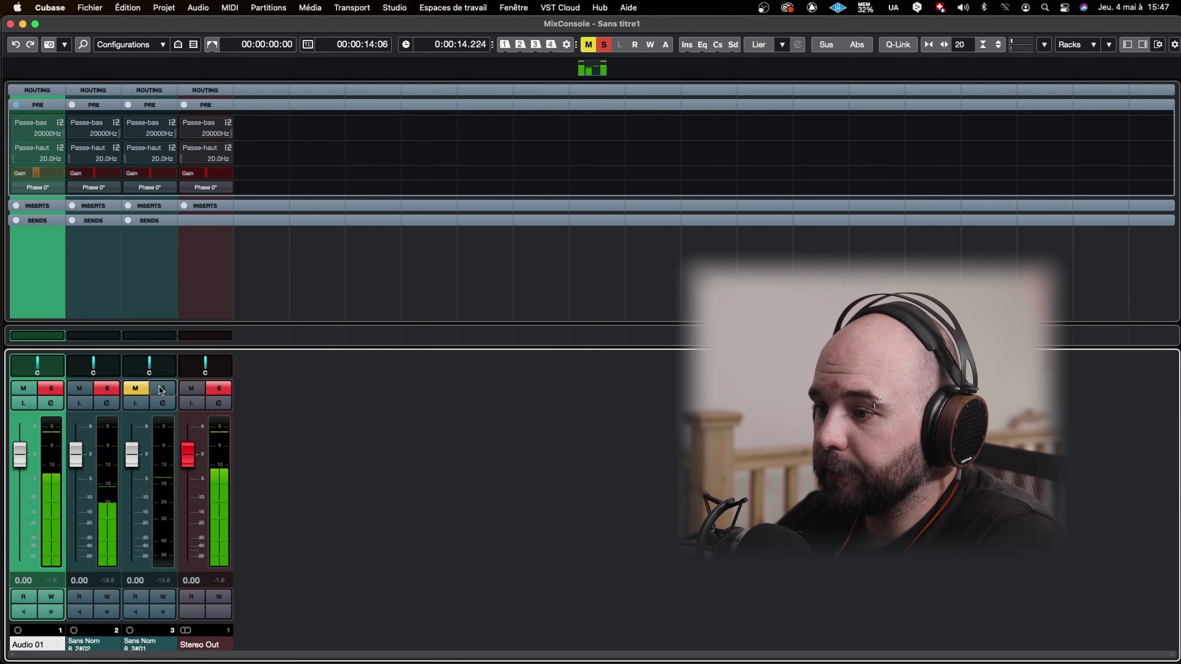
pyautogui.click(163, 388)
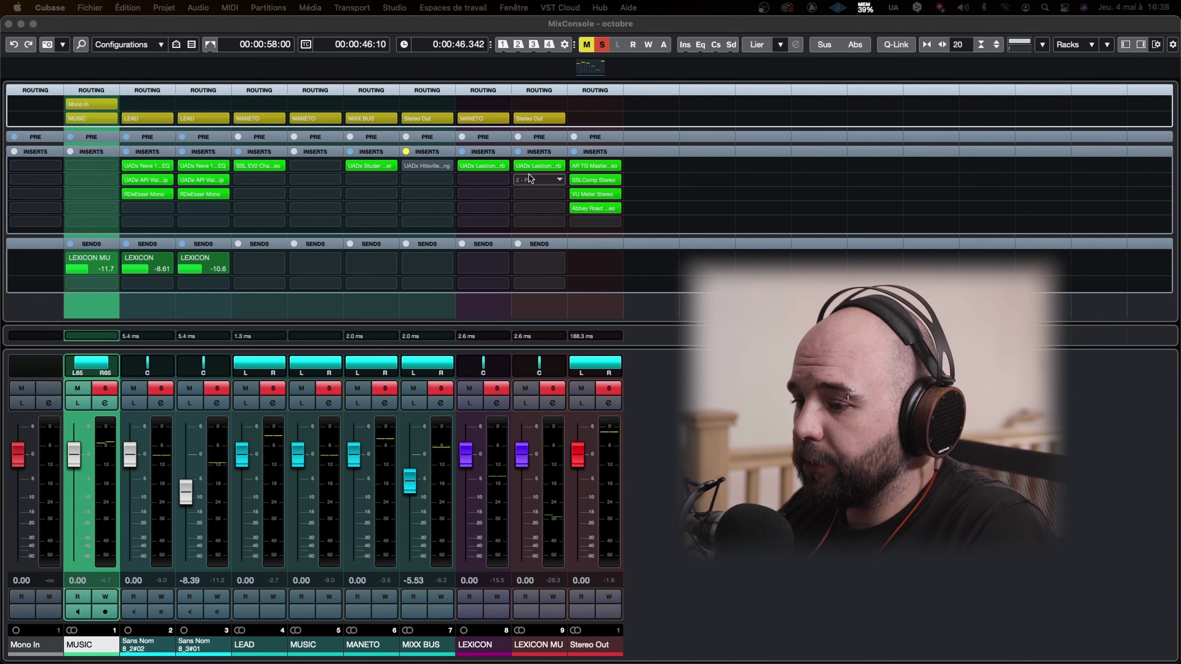
# In the octobre project's MixConsole, clear all solos and recolour the LEXICON MU channel with Color 15.
pyautogui.click(599, 45)
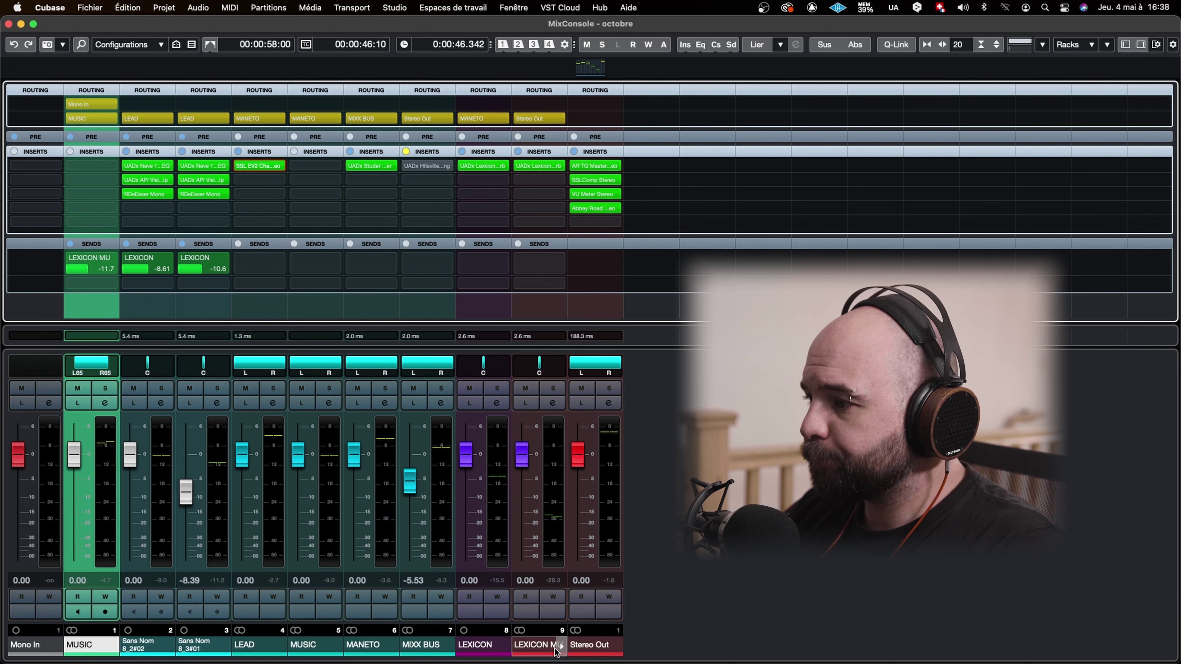
pyautogui.click(539, 645)
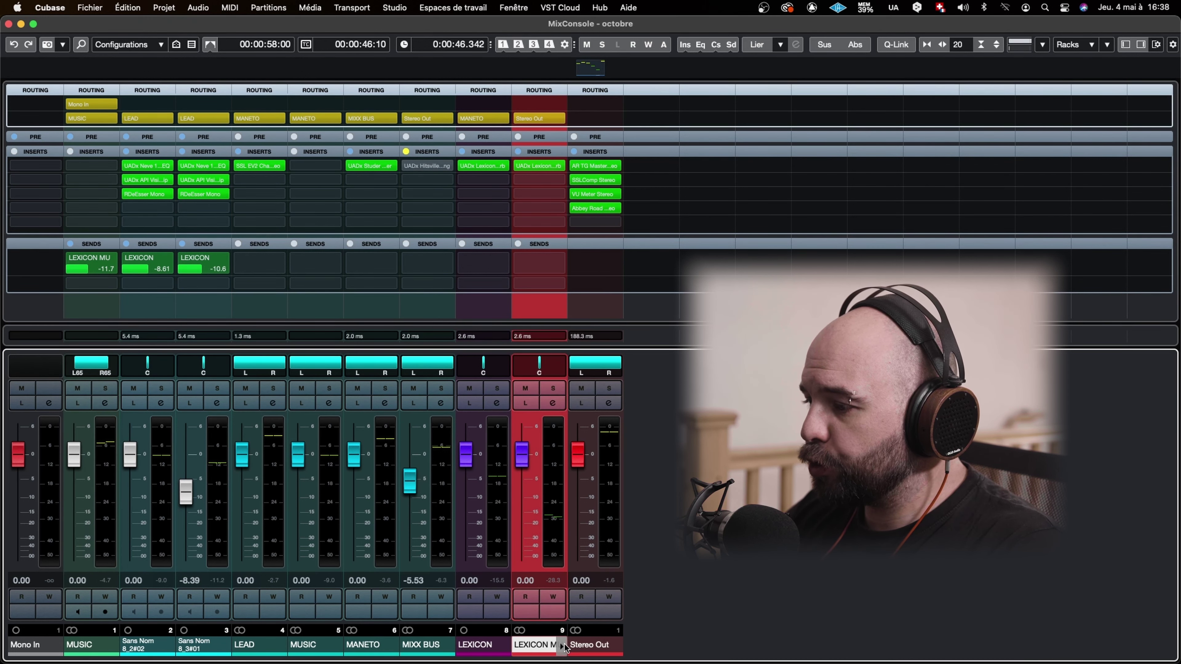
pyautogui.click(562, 645)
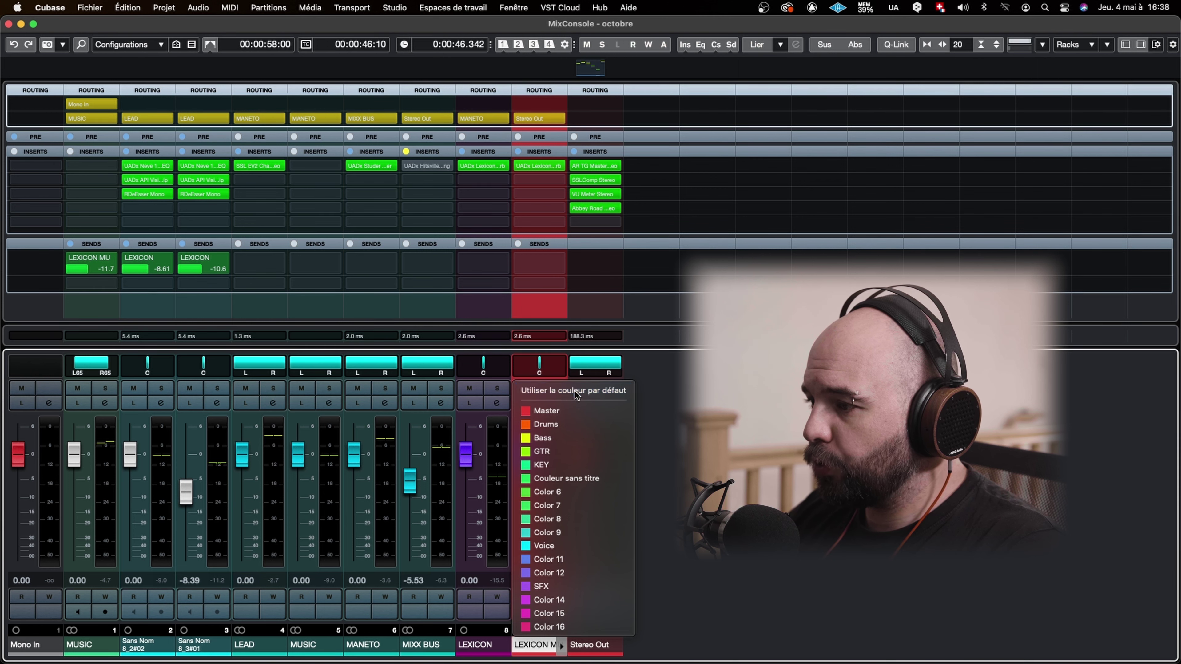
pyautogui.click(549, 613)
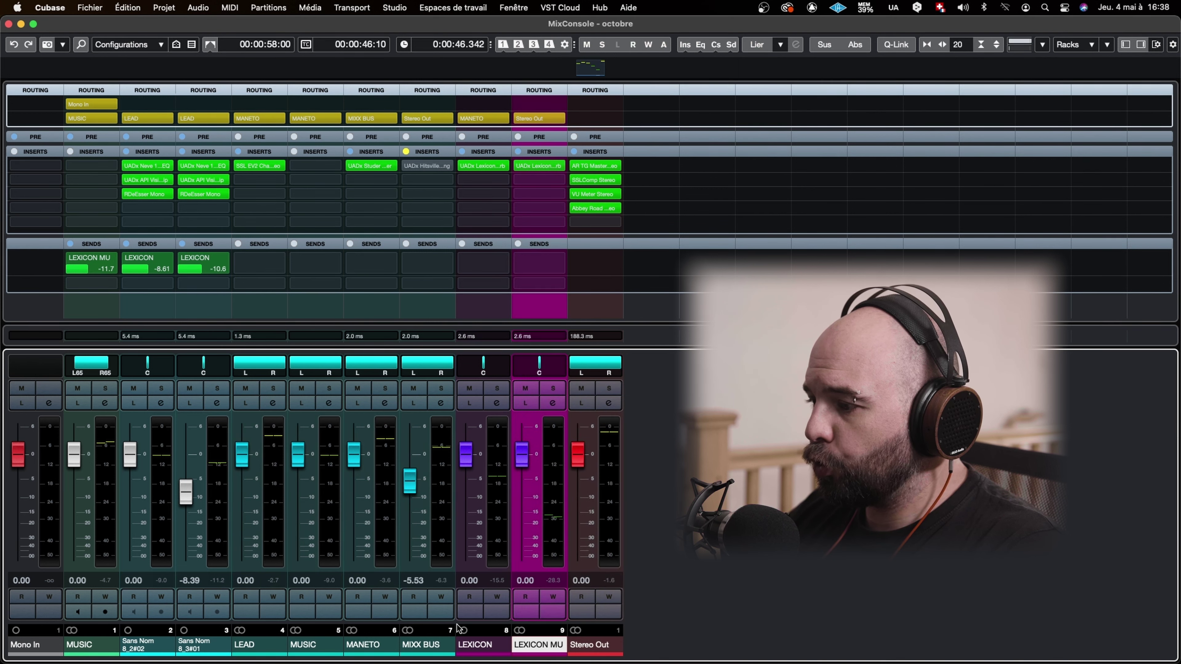
# Select the MIXX BUS channel, and play the song from the start of the guitar event with the MixConsole in front.
pyautogui.click(446, 645)
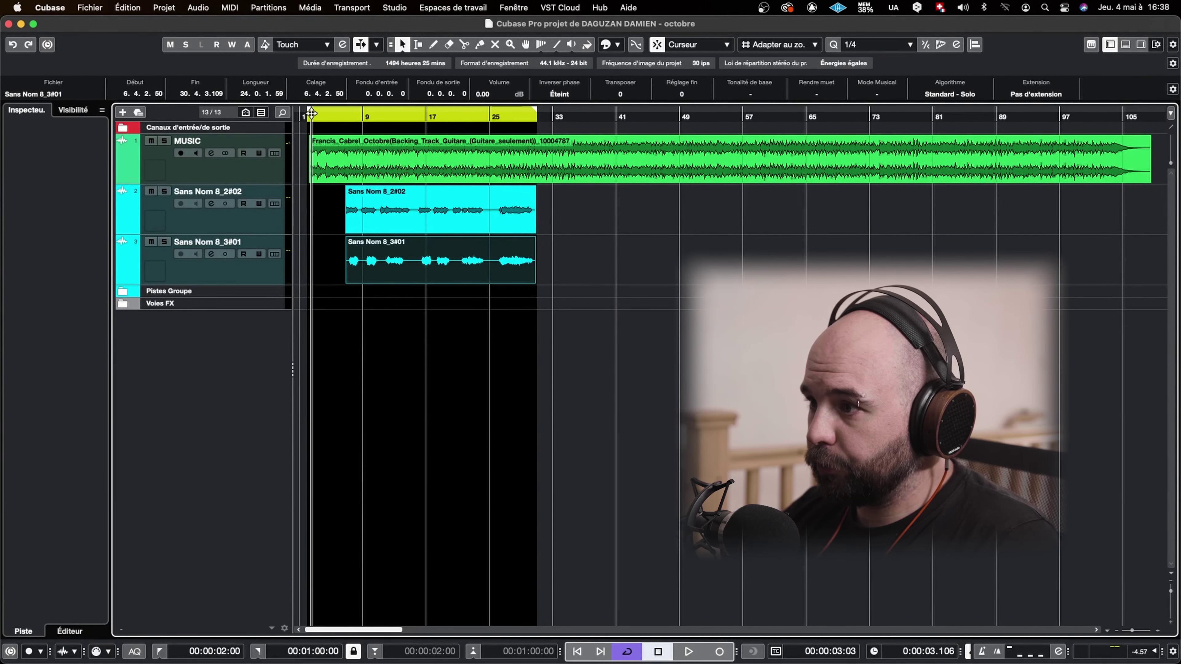
pyautogui.click(310, 113)
pyautogui.click(426, 168)
pyautogui.press('space')
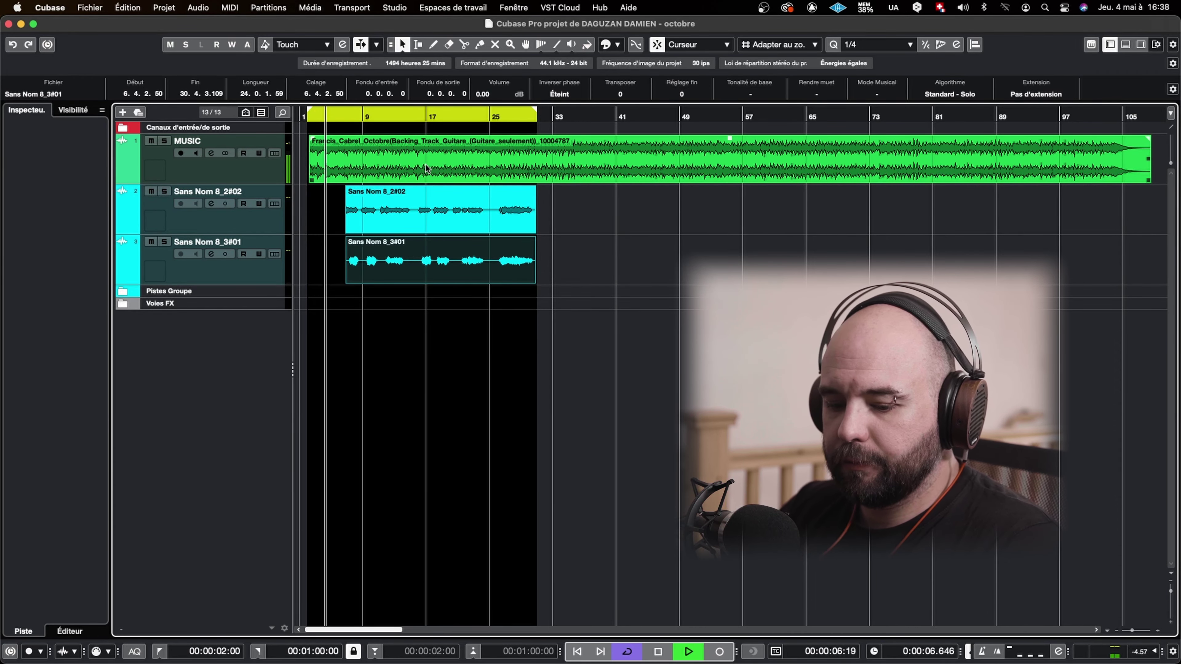
pyautogui.press('F3')
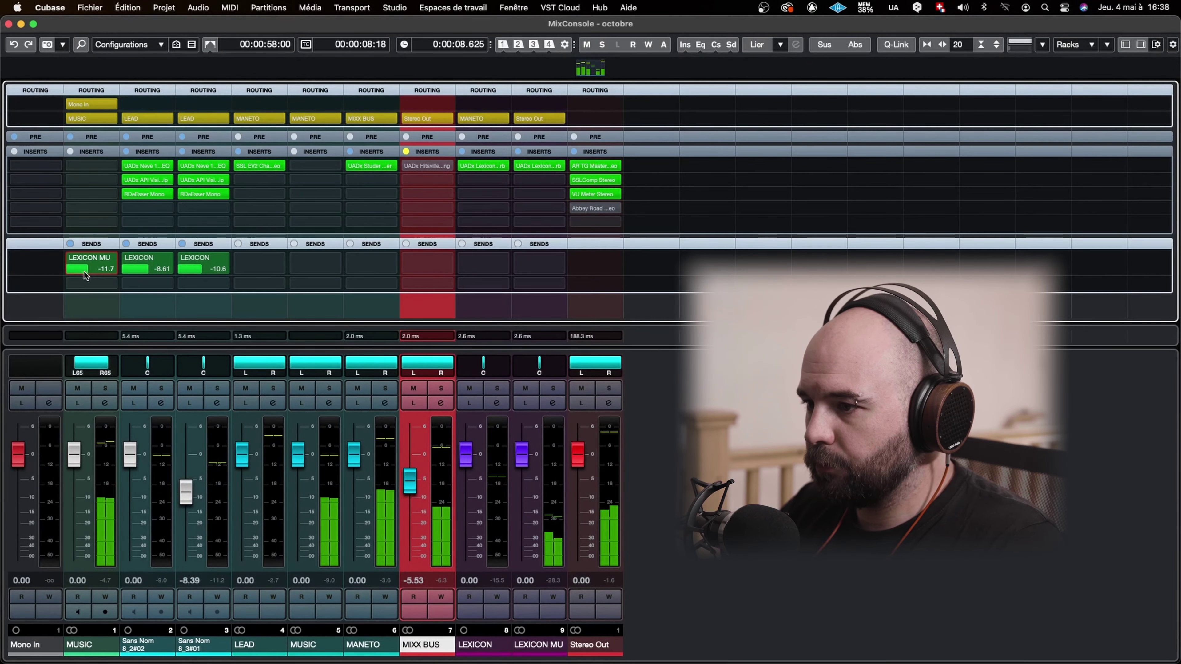
# On the MUSIC channel, reduce the LEXICON MU send to -18.3 dB and lower the fader to -2.30 dB.
pyautogui.moveTo(85, 275); pyautogui.dragTo(76, 278)
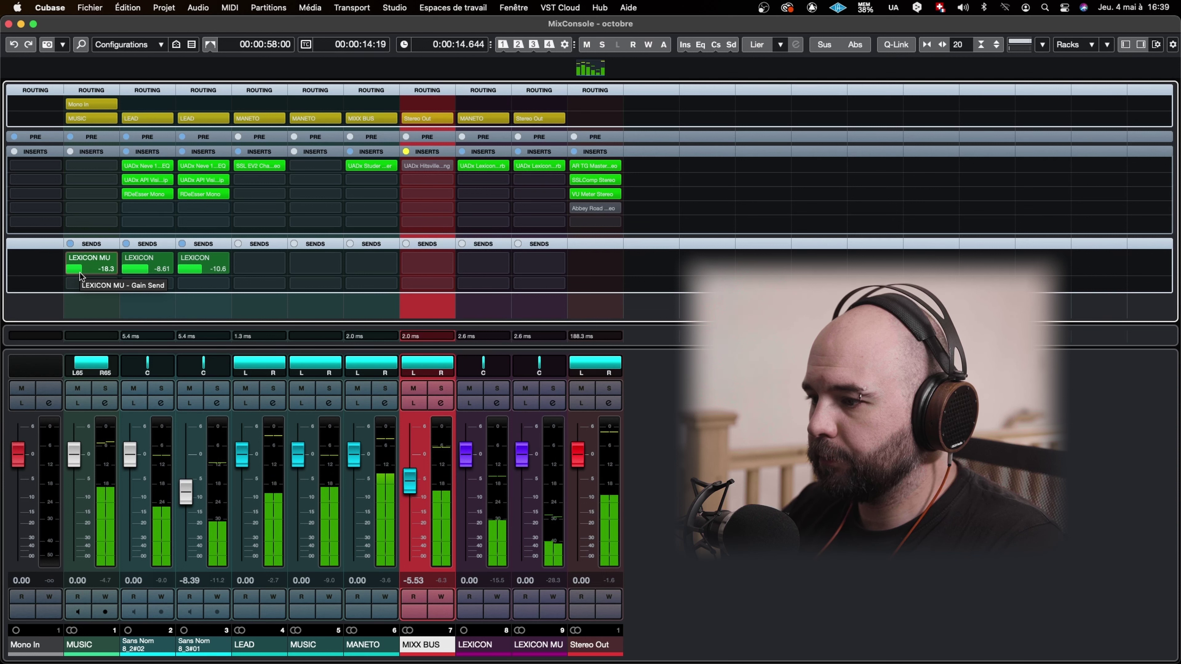
pyautogui.moveTo(77, 457); pyautogui.dragTo(77, 471)
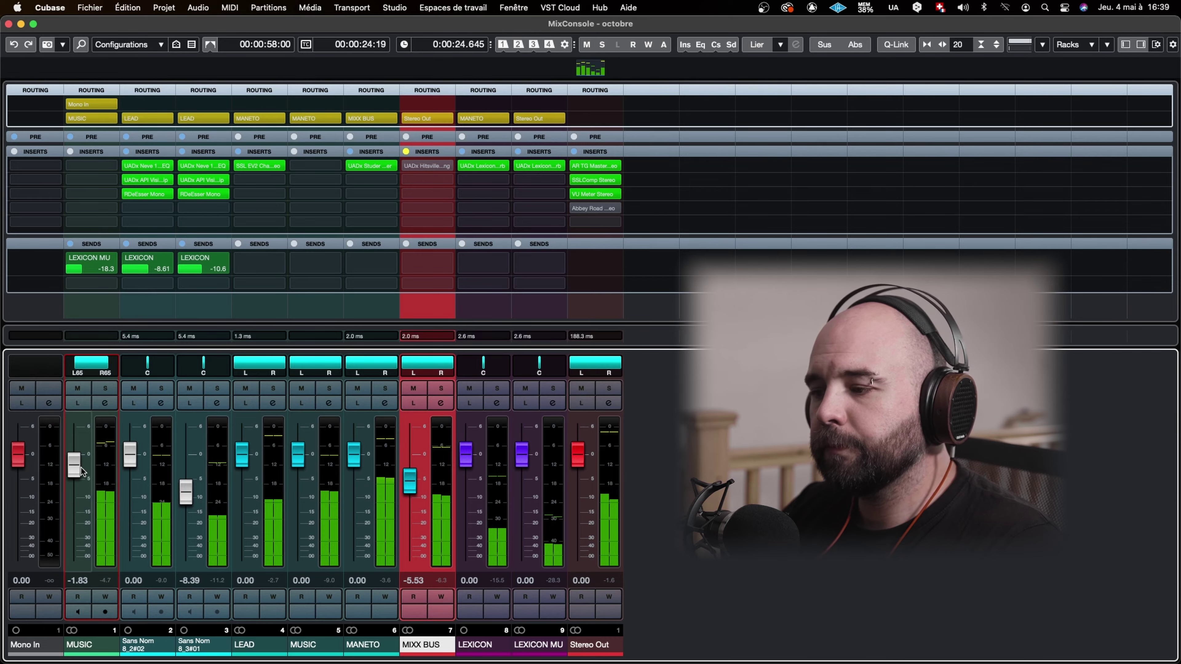
pyautogui.moveTo(81, 471); pyautogui.dragTo(82, 475)
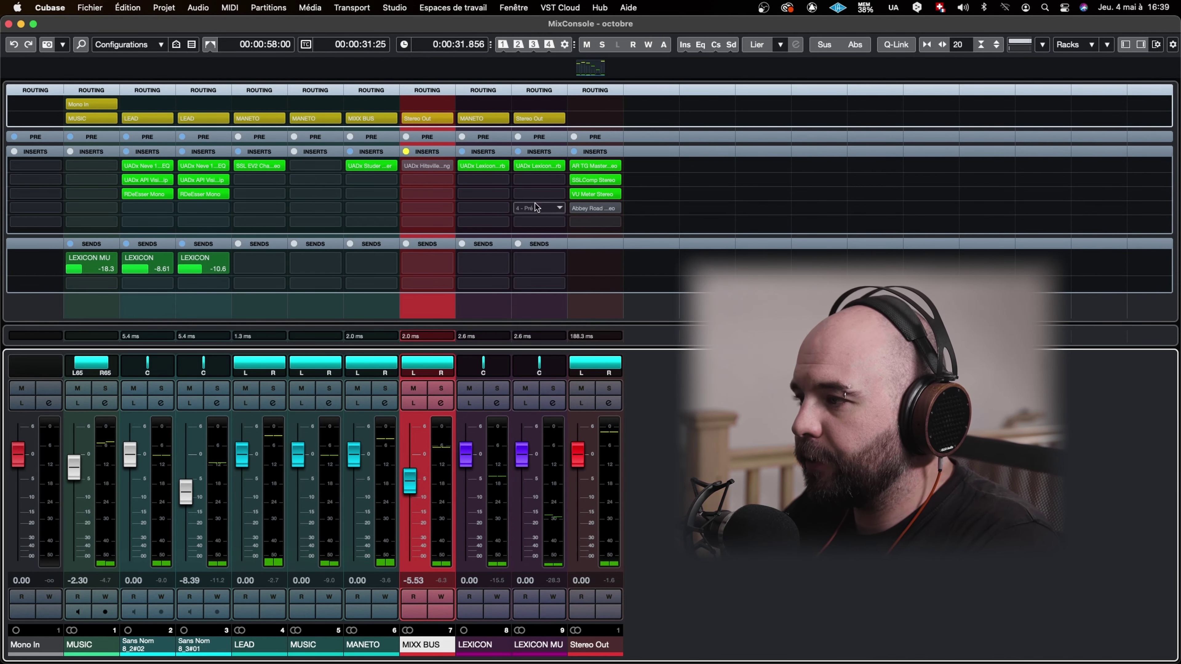
# Audition the mix with Abbey Road Studio 3 active on the Stereo Out, checking its editor, and bypass it again.
pyautogui.click(576, 208)
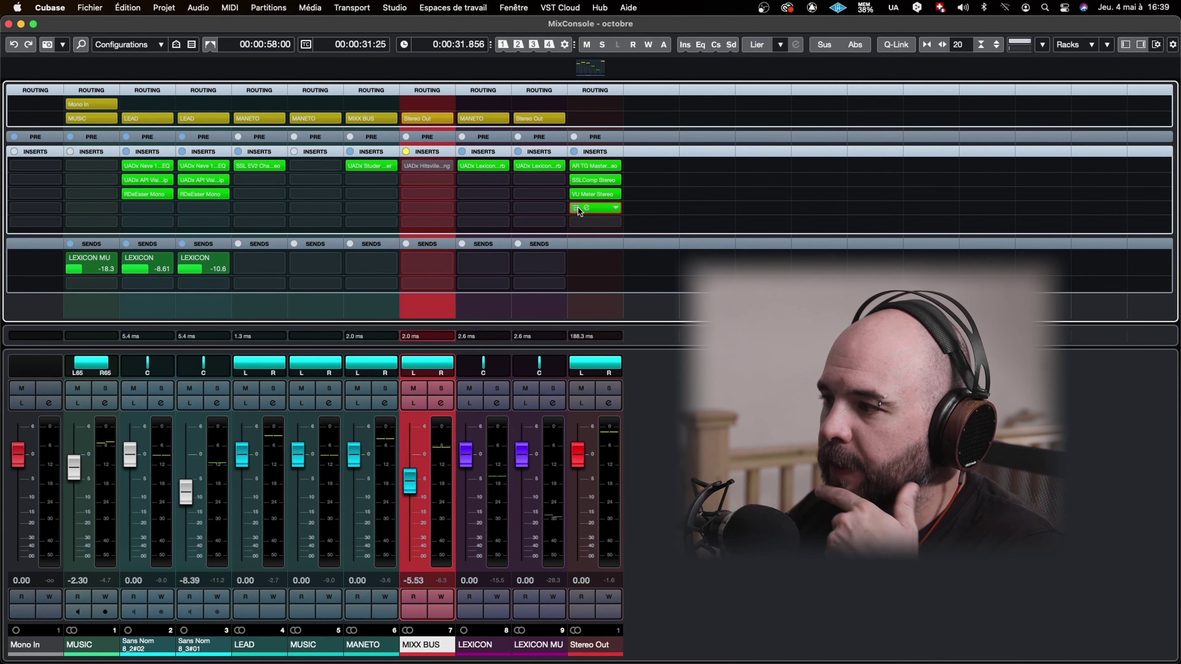
pyautogui.click(584, 208)
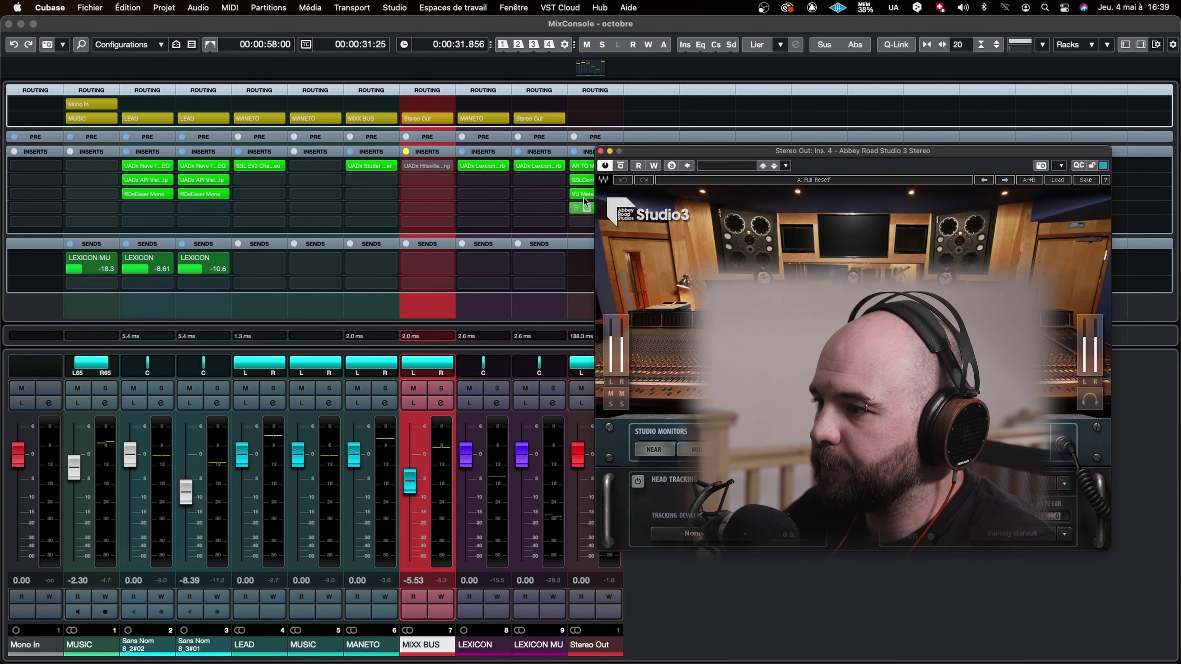
pyautogui.click(601, 151)
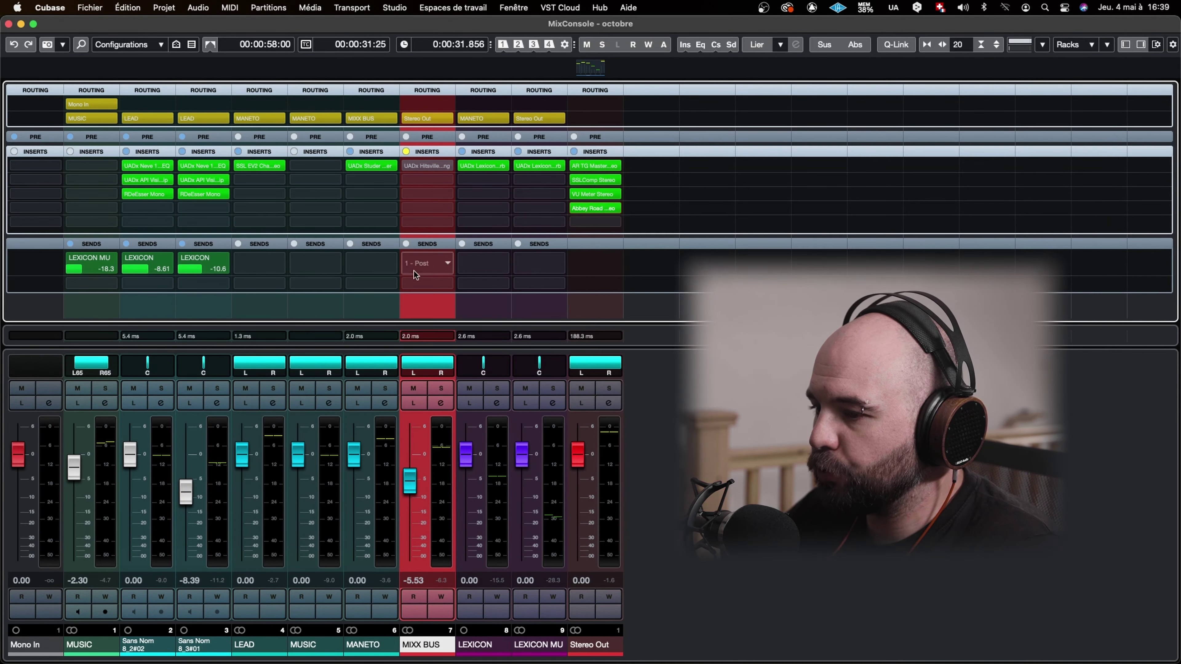
pyautogui.press('space')
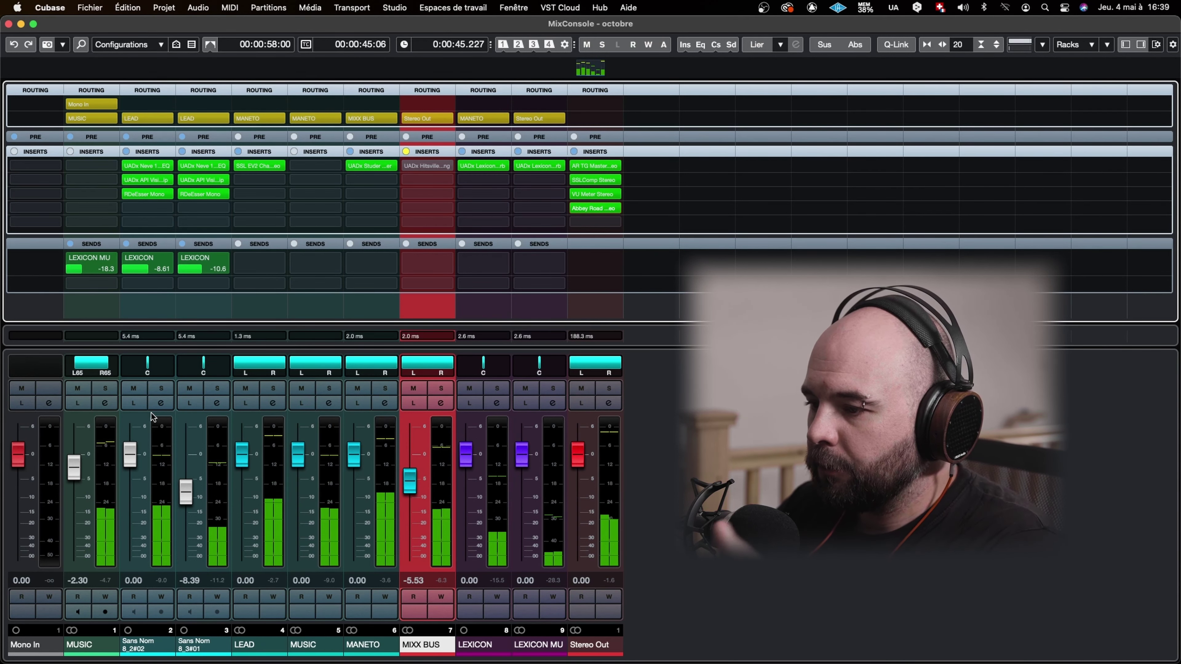
pyautogui.click(578, 210)
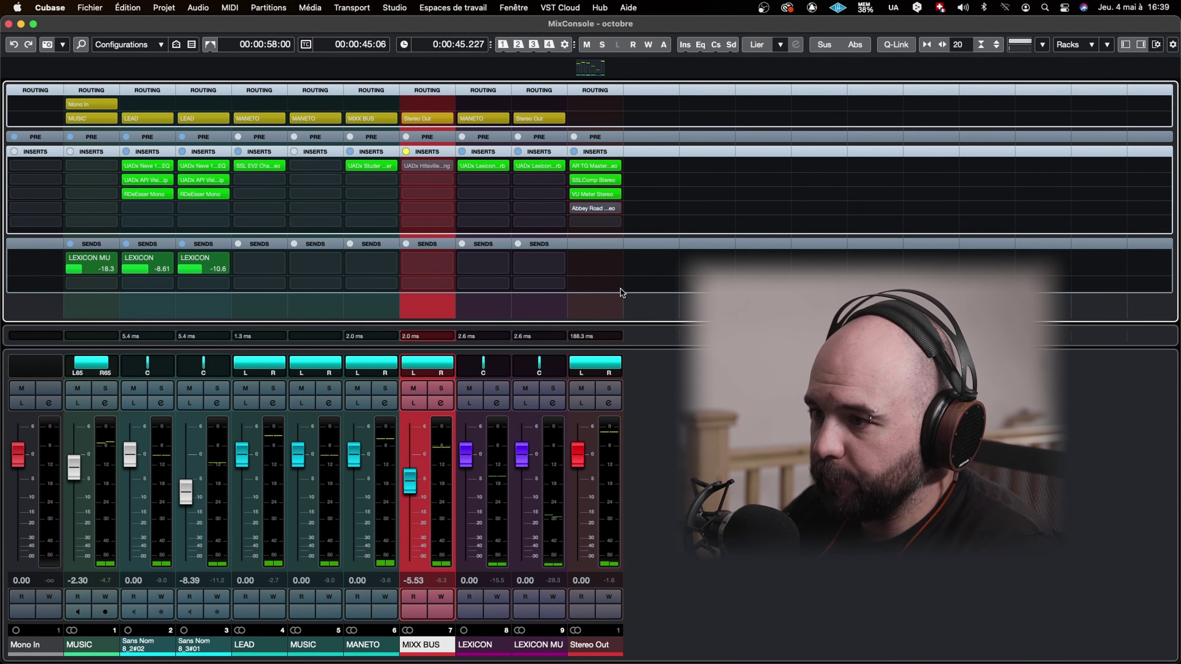
# Resume playback and lower the MUSIC channel's fader to -3.34 dB.
pyautogui.press('space')
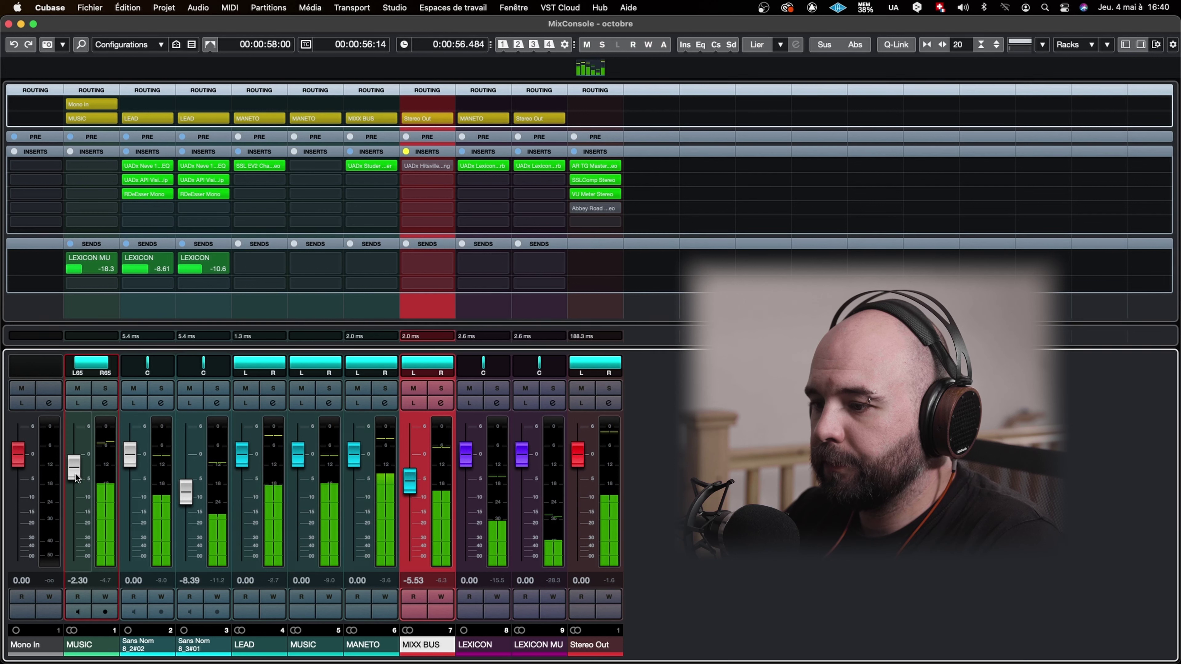
pyautogui.moveTo(76, 478); pyautogui.dragTo(76, 482)
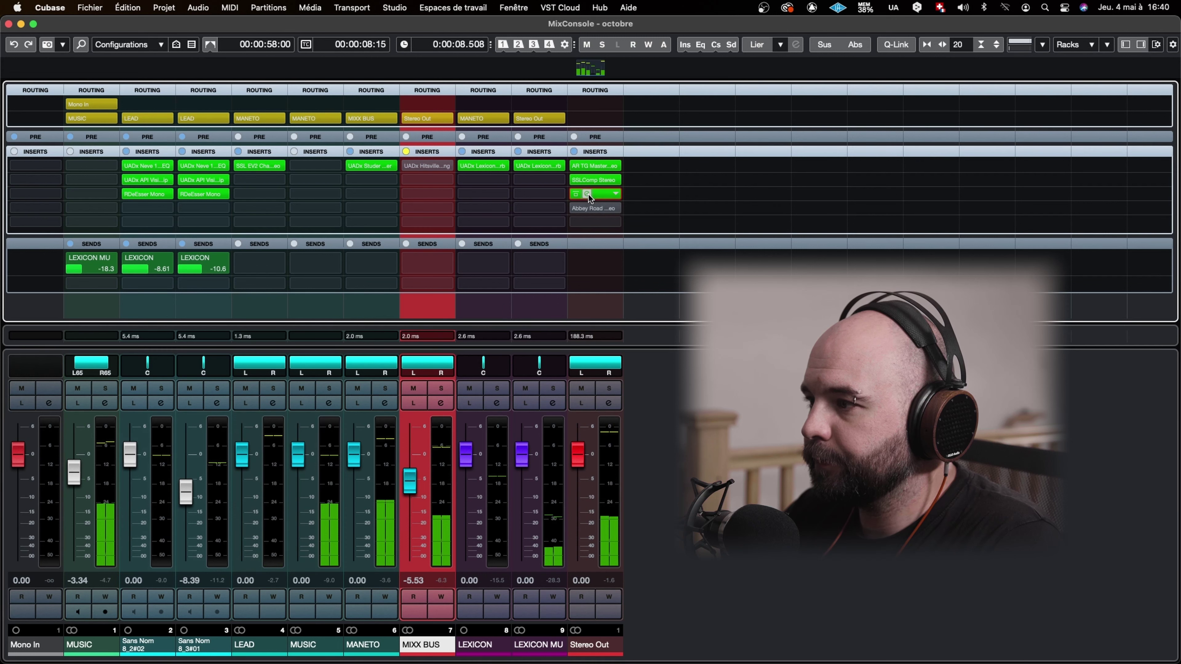
# Open the Stereo Out's SSLComp and VU Meter inserts, placing the VU Meter window beside the compressor.
pyautogui.click(588, 181)
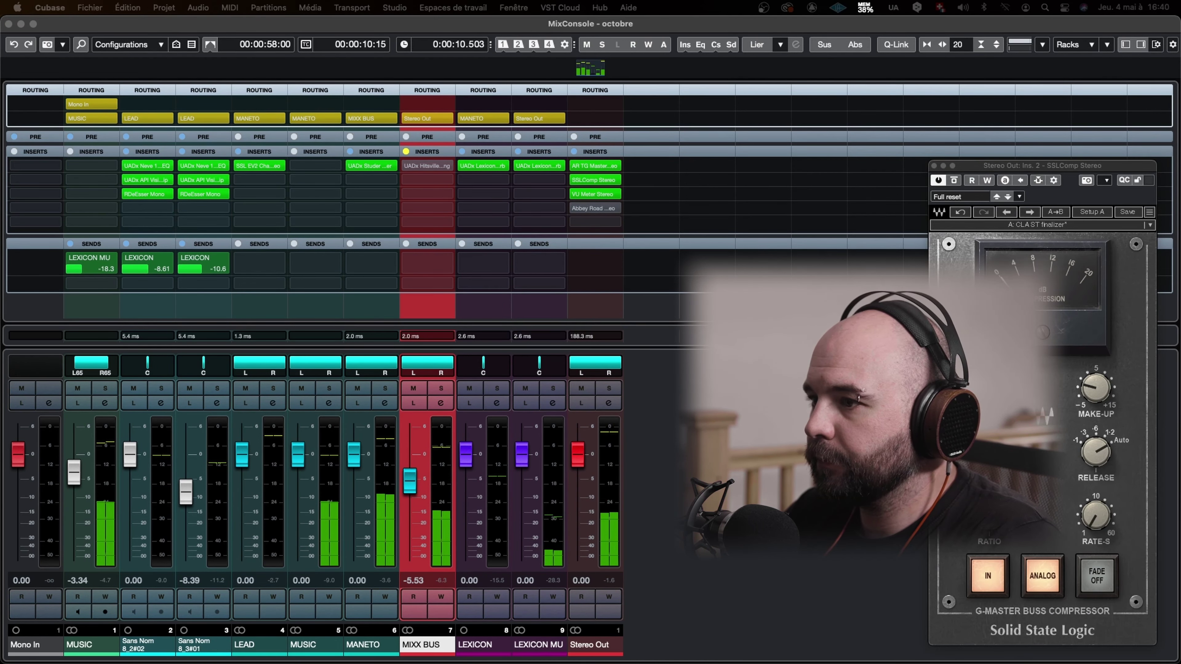
pyautogui.click(591, 194)
pyautogui.moveTo(267, 45); pyautogui.dragTo(814, 52)
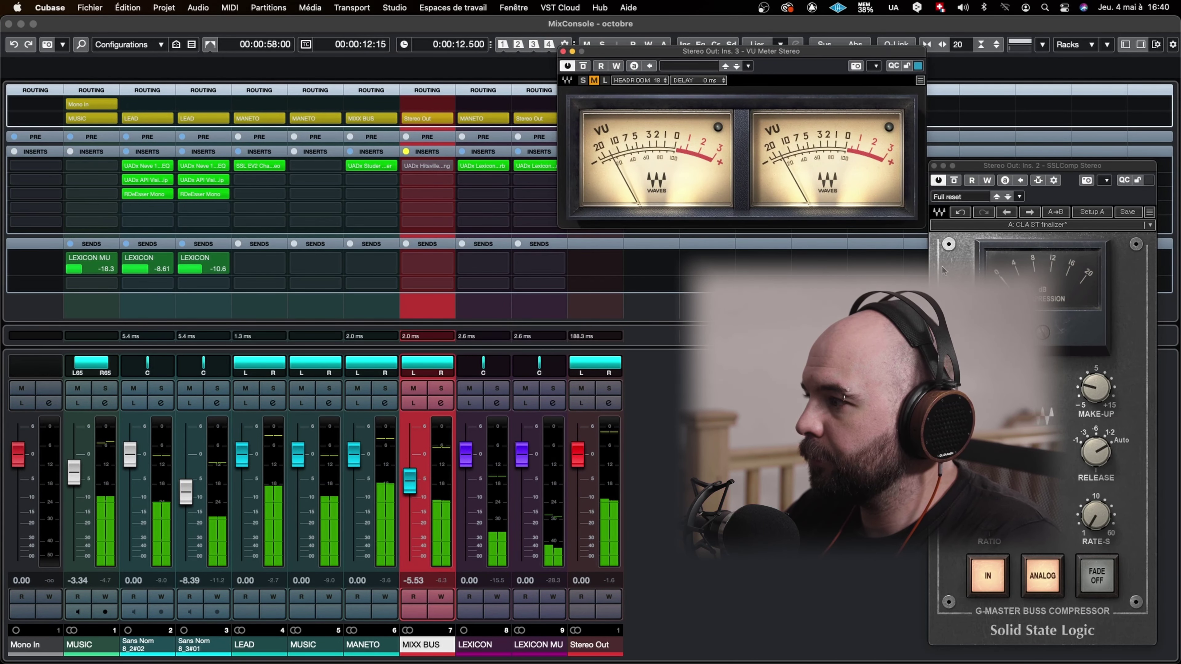
# Raise the MIXX BUS fader to -1.26 dB and adjust the SSLComp compressor's threshold on the Stereo Out.
pyautogui.moveTo(989, 387); pyautogui.dragTo(988, 384)
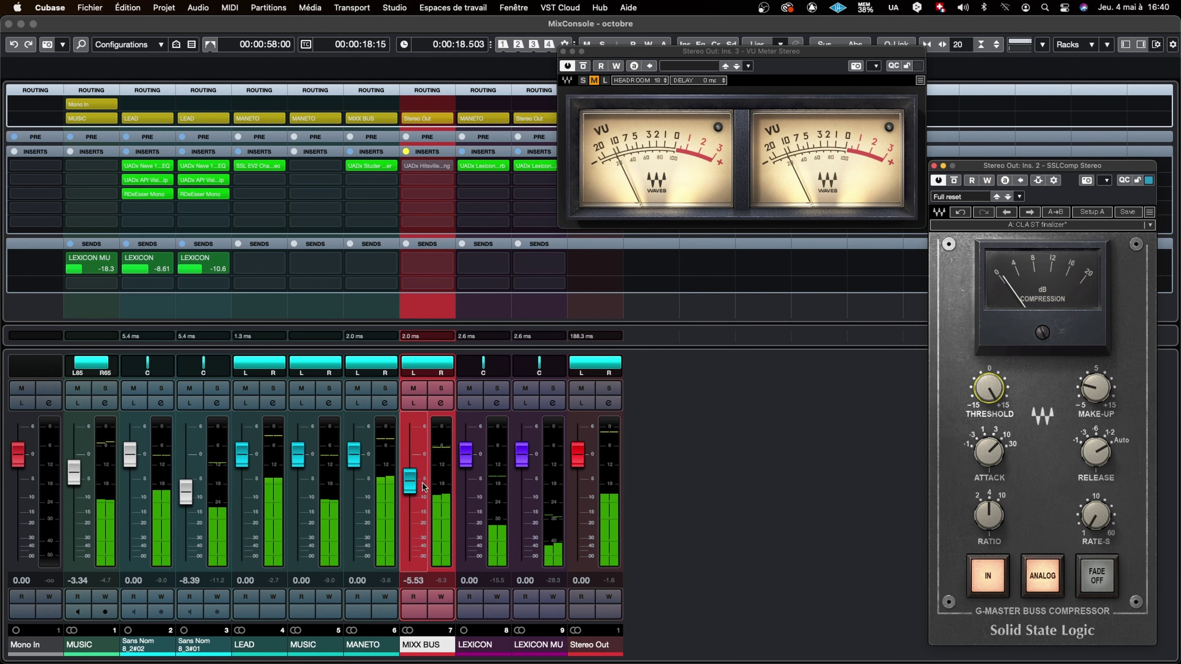
pyautogui.moveTo(415, 487); pyautogui.dragTo(417, 467)
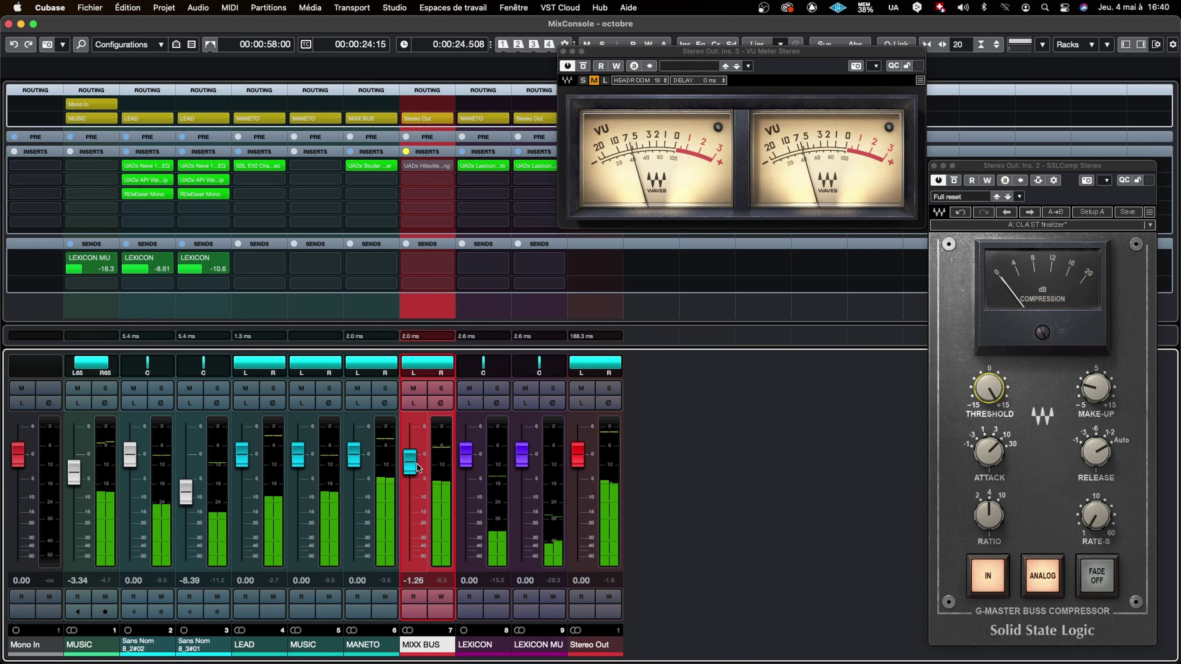
pyautogui.moveTo(978, 393); pyautogui.dragTo(977, 372)
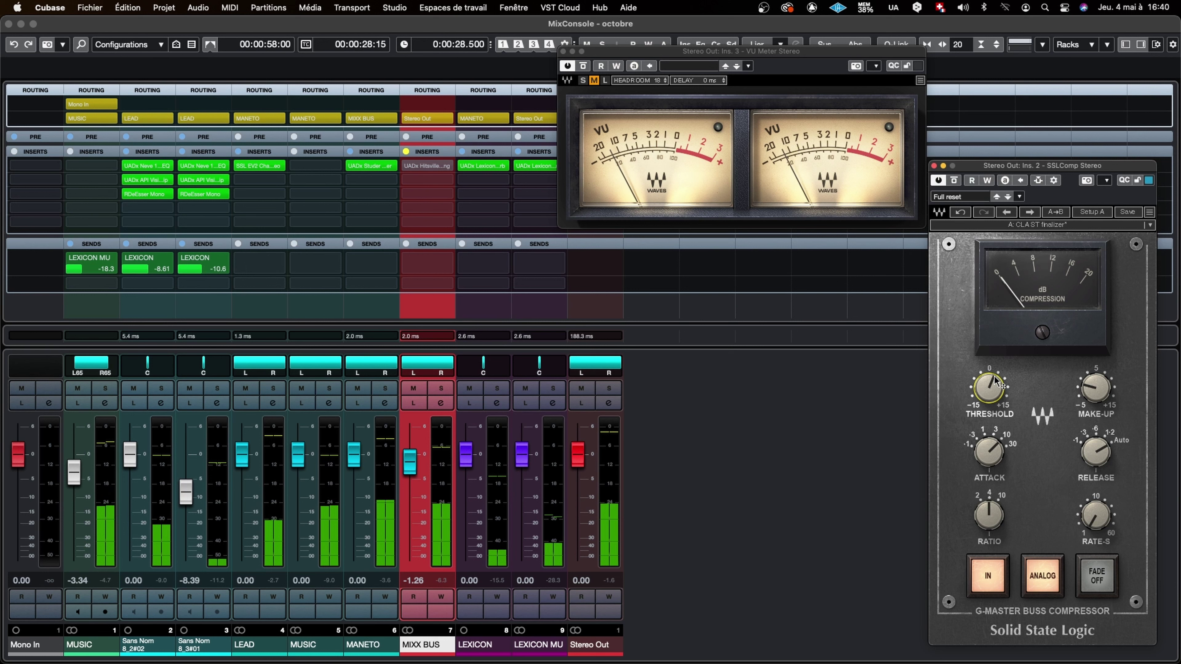
# Fine-tune the SSLComp threshold on the Stereo Out during playback and raise the MUSIC channel's fader to -2.81 dB.
pyautogui.moveTo(997, 386); pyautogui.dragTo(997, 398)
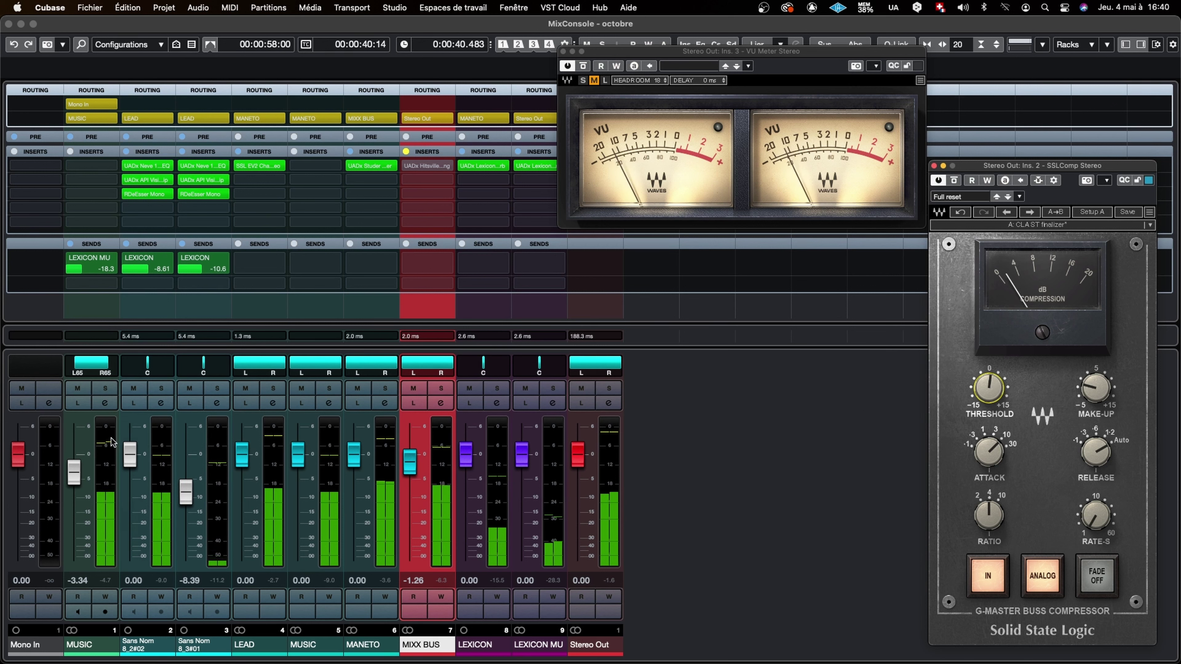
pyautogui.moveTo(298, 454); pyautogui.dragTo(300, 457)
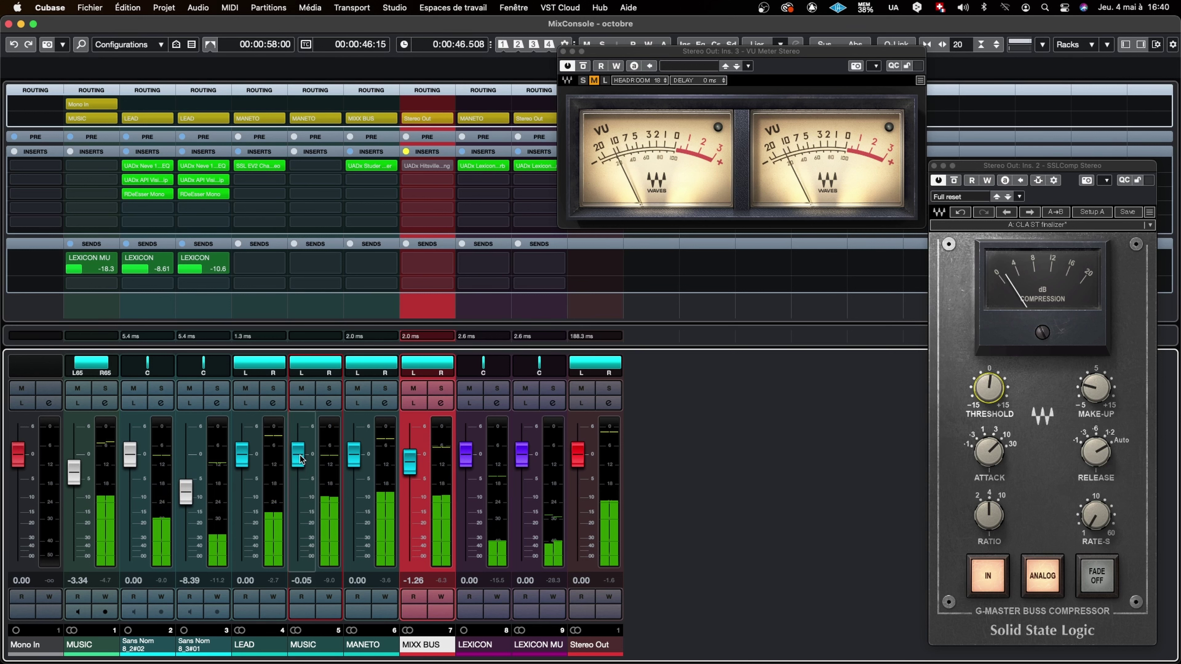
pyautogui.moveTo(91, 471); pyautogui.dragTo(91, 468)
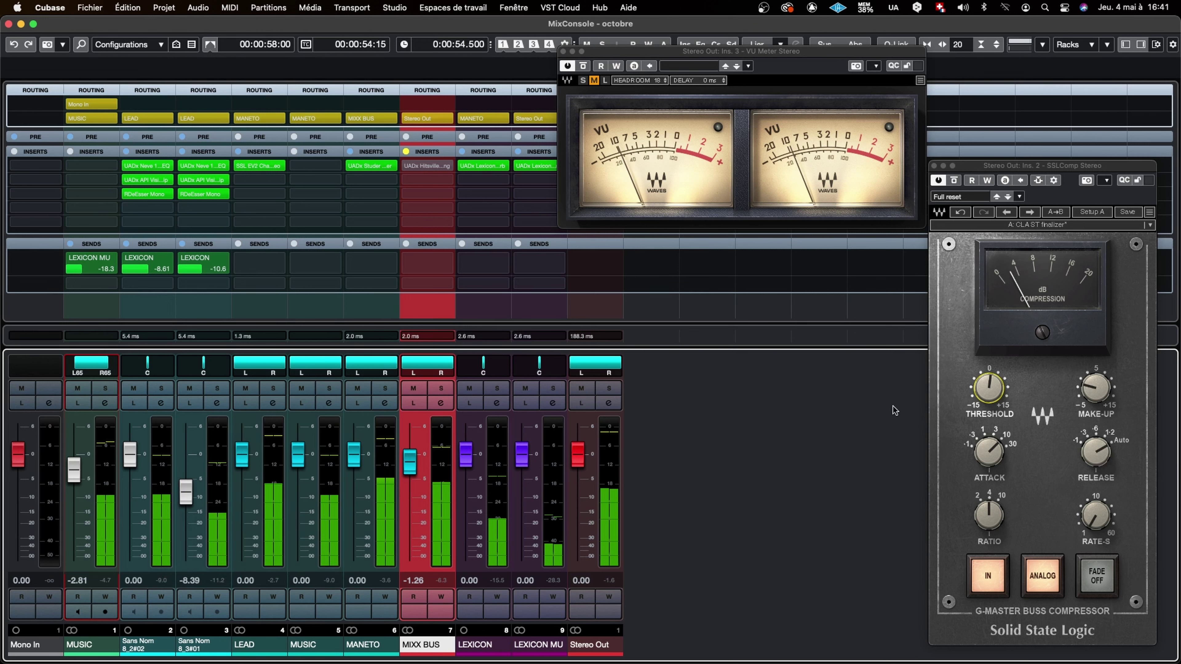
pyautogui.click(989, 388)
pyautogui.moveTo(989, 388); pyautogui.dragTo(990, 389)
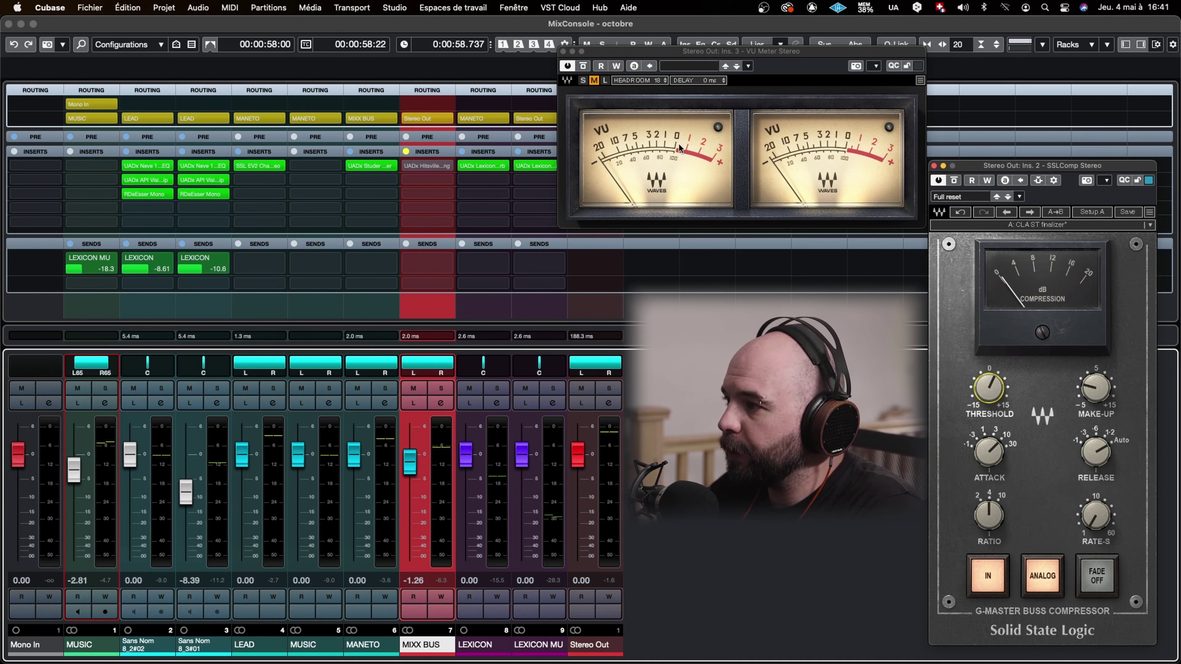
# Close the VU Meter and use Q-Link to bypass the inserts and sends on all channels from MUSIC to LEXICON MU.
pyautogui.moveTo(695, 52); pyautogui.dragTo(648, 51)
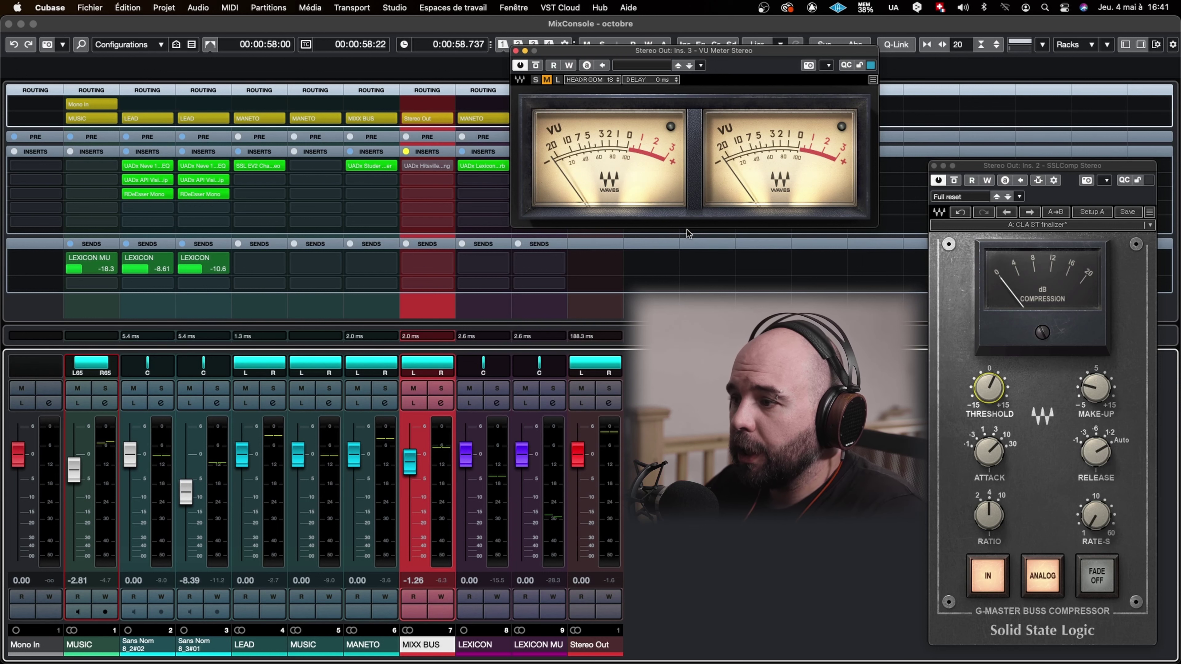
pyautogui.click(515, 50)
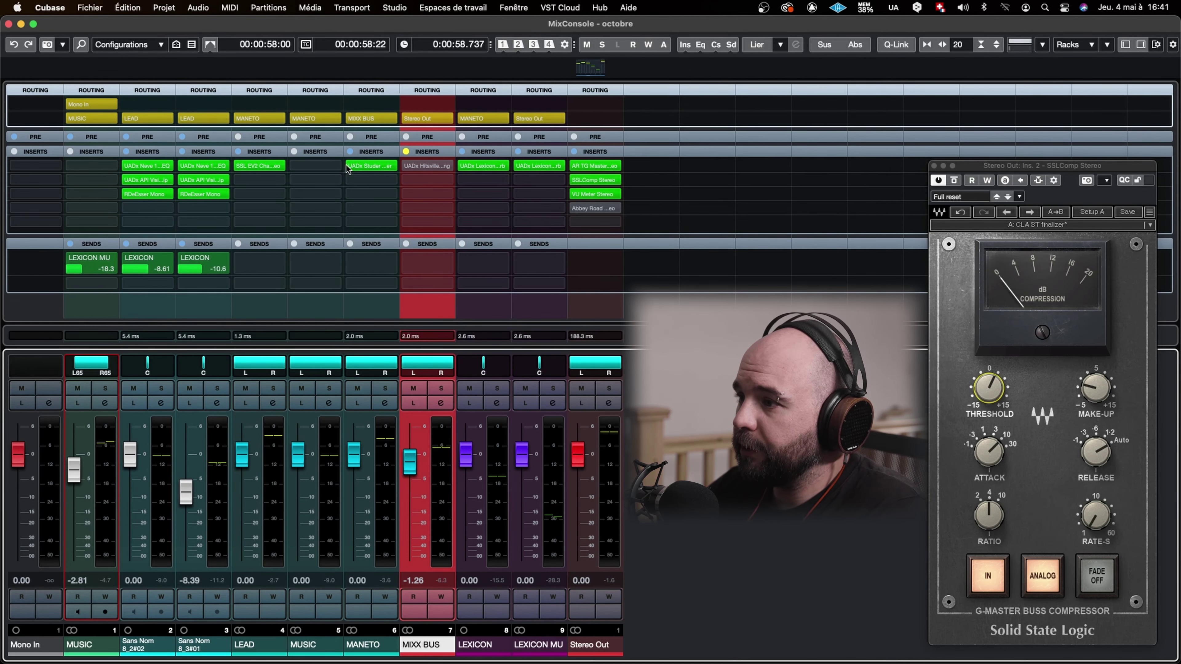
pyautogui.click(88, 645)
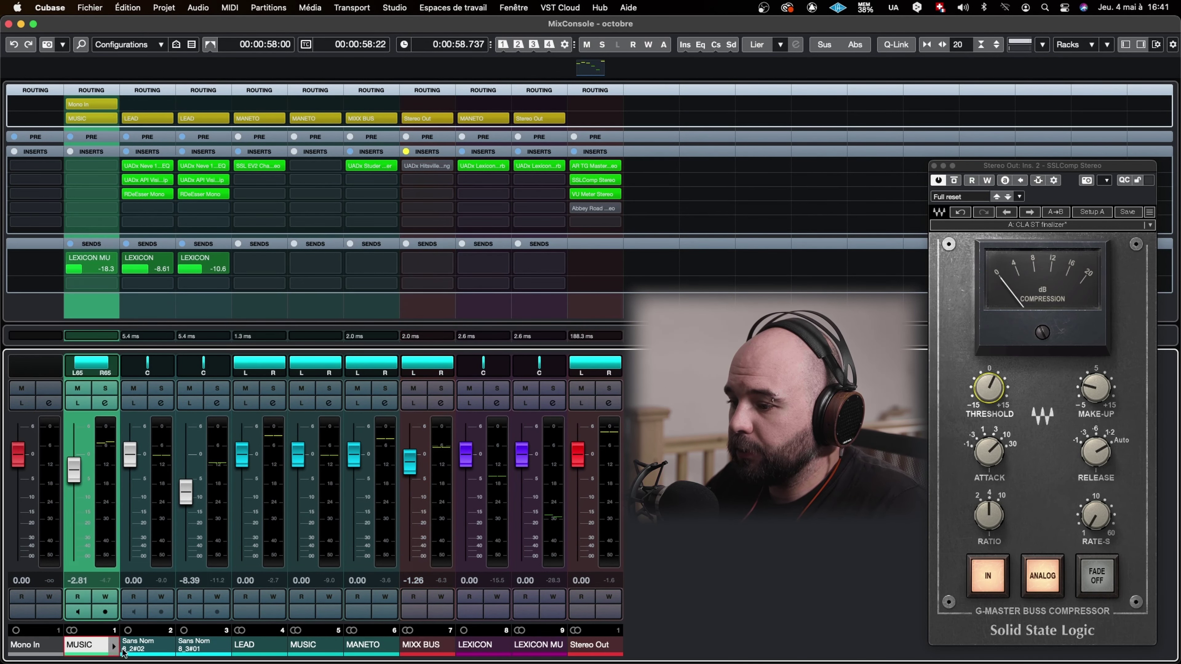
pyautogui.keyDown('shift'); pyautogui.click(536, 653); pyautogui.keyUp('shift')
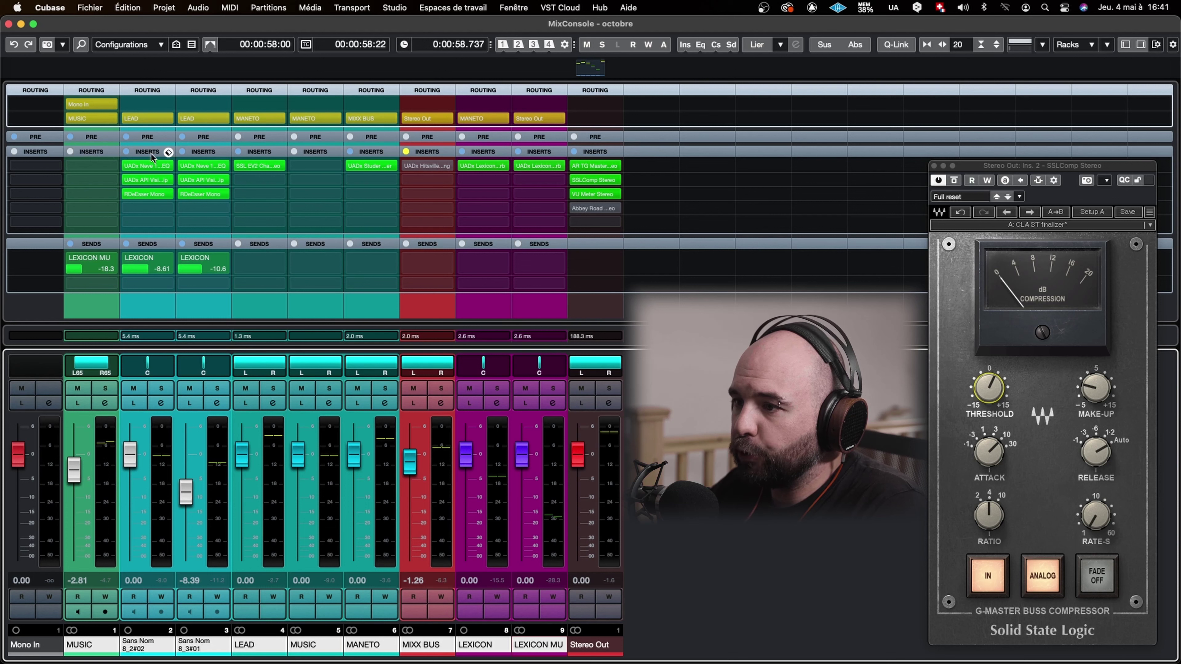
pyautogui.click(127, 151)
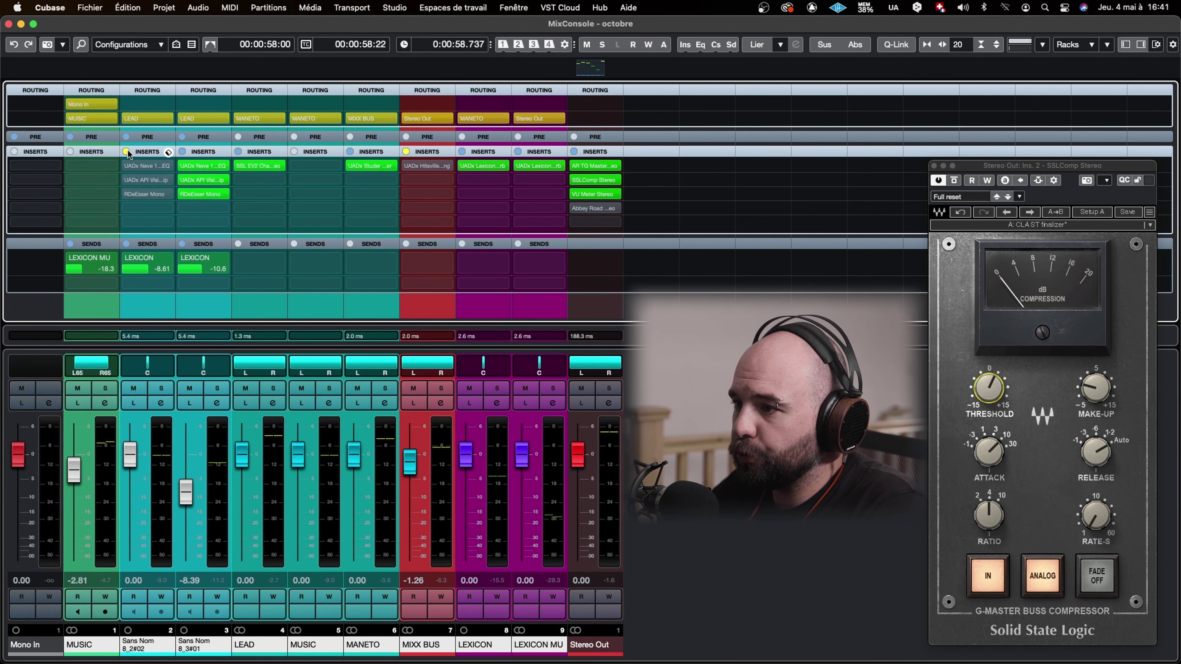
pyautogui.click(127, 151)
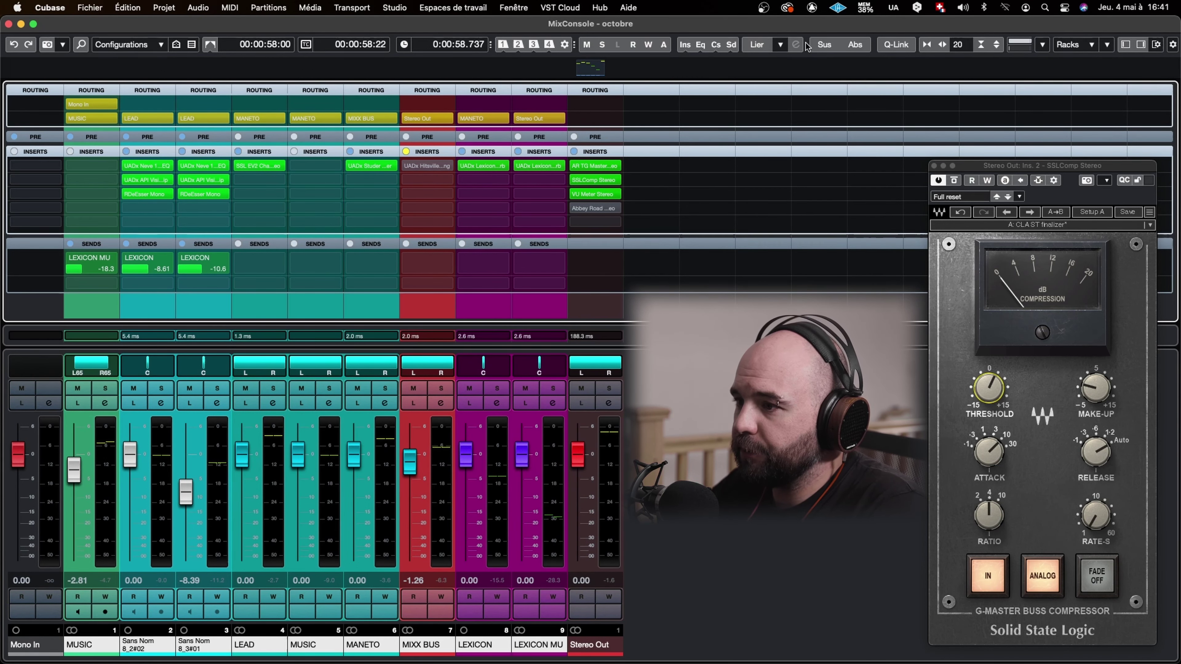
pyautogui.click(126, 151)
pyautogui.click(70, 244)
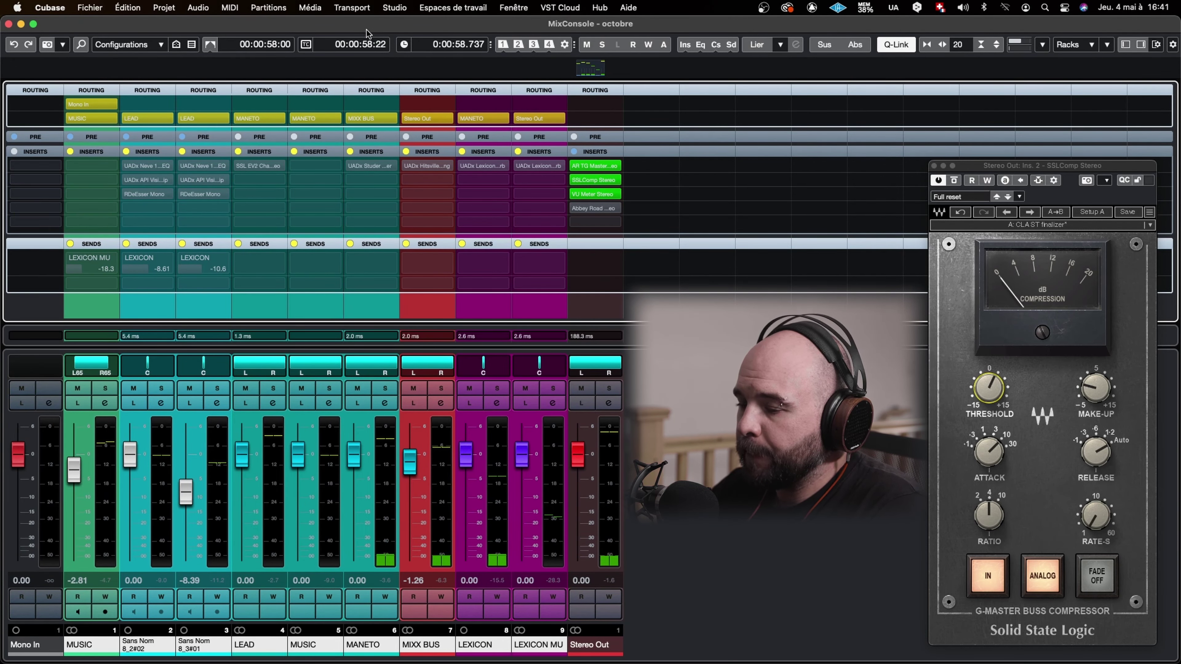
# Switch to the project window and show the MixConsole in its lower zone.
pyautogui.hotkey('ctrl', 'Up')
pyautogui.click(391, 186)
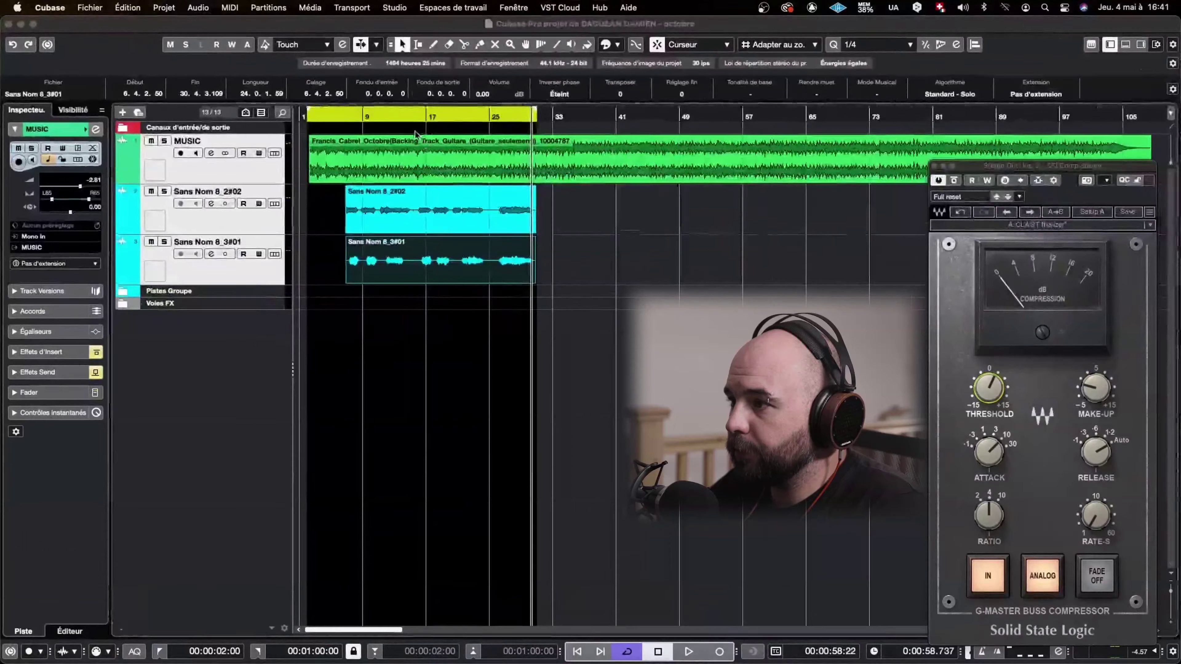
pyautogui.click(1125, 45)
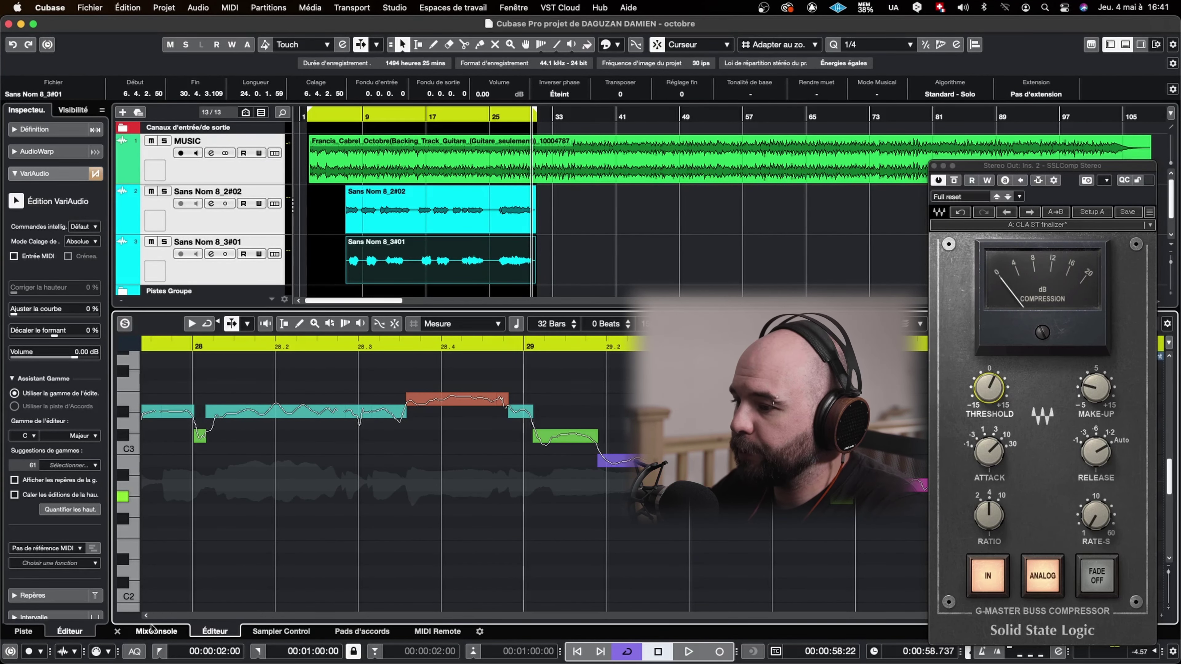
pyautogui.click(156, 632)
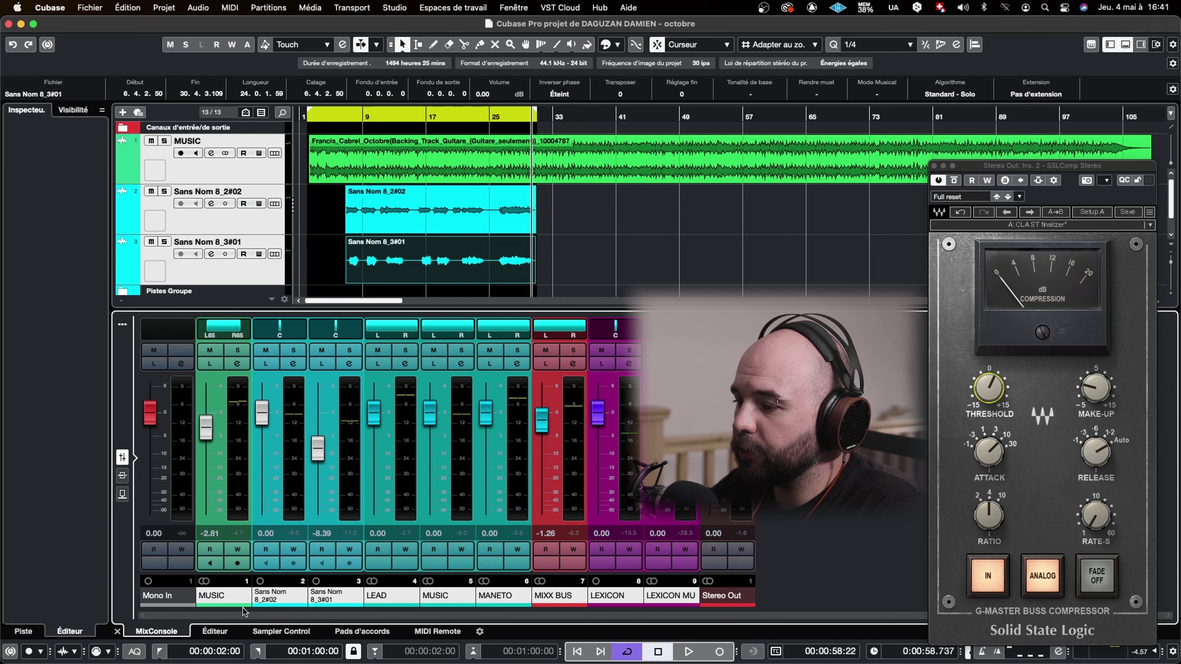
# Return the project cursor to the start and play the mix with the linked inserts and sends bypassed.
pyautogui.click(330, 117)
pyautogui.moveTo(329, 118); pyautogui.dragTo(289, 119)
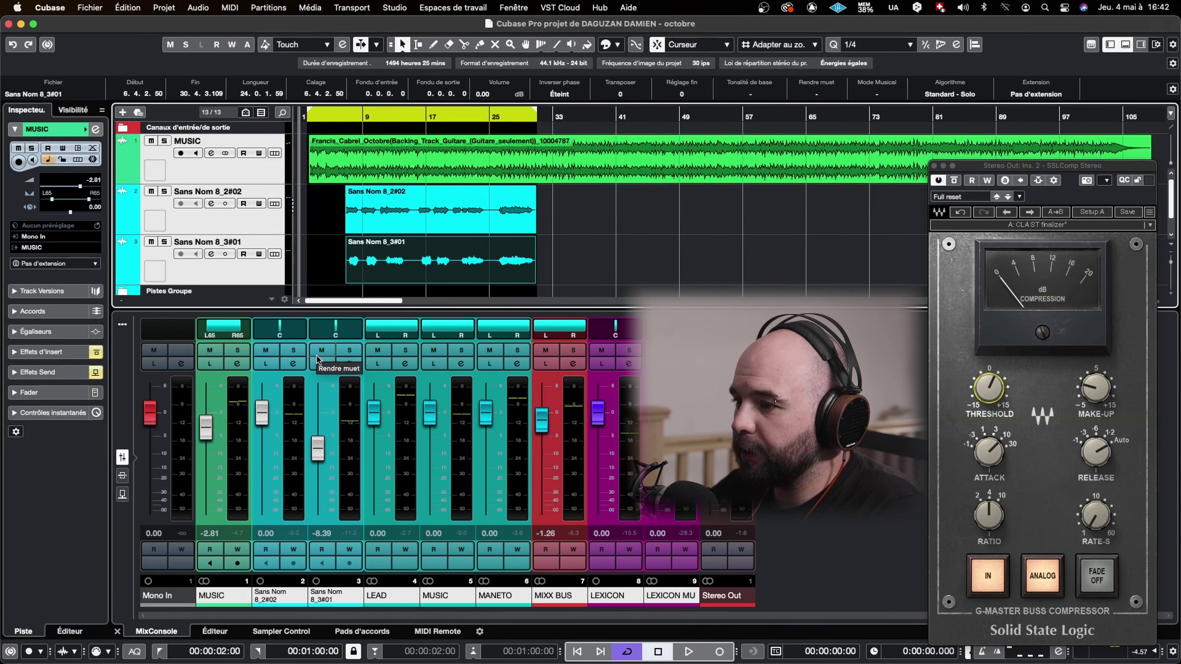
pyautogui.press('space')
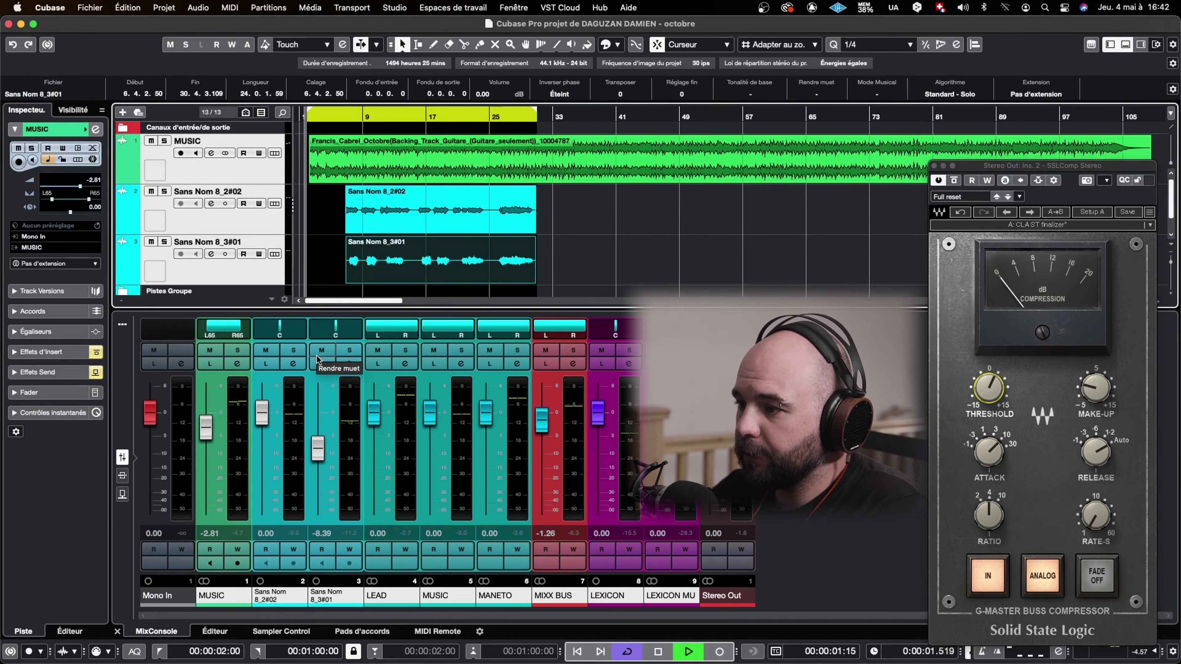
# Reactivate the linked channels' inserts and sends during playback to compare the processed mix, and stop playback.
pyautogui.click(122, 474)
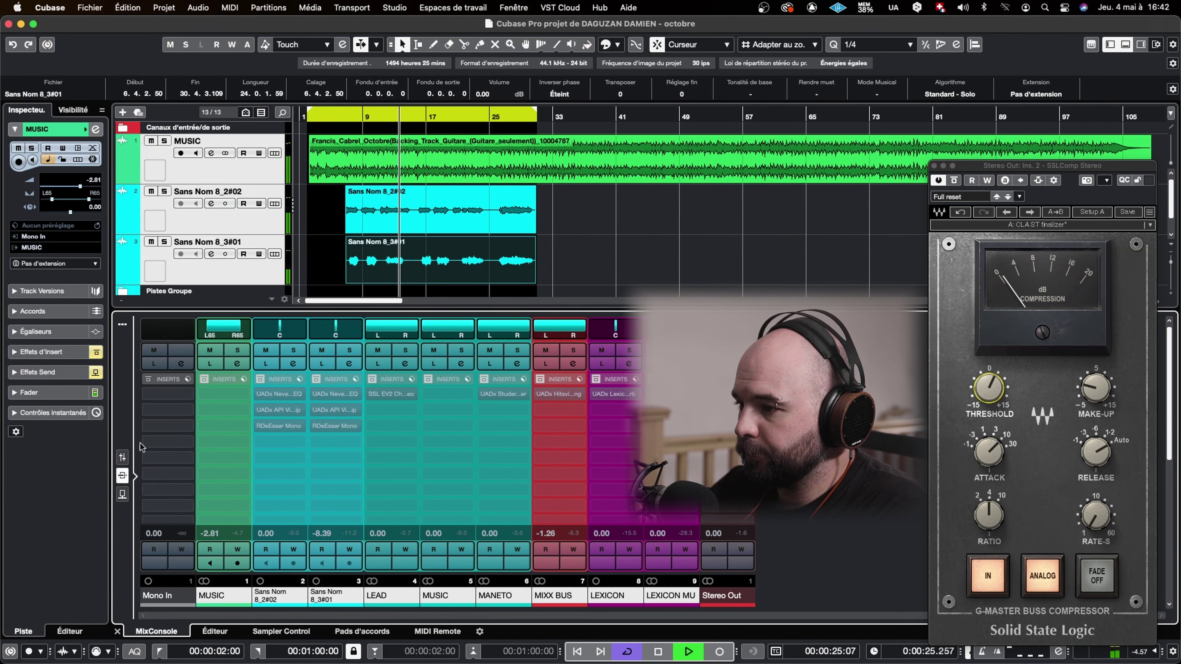
pyautogui.click(211, 380)
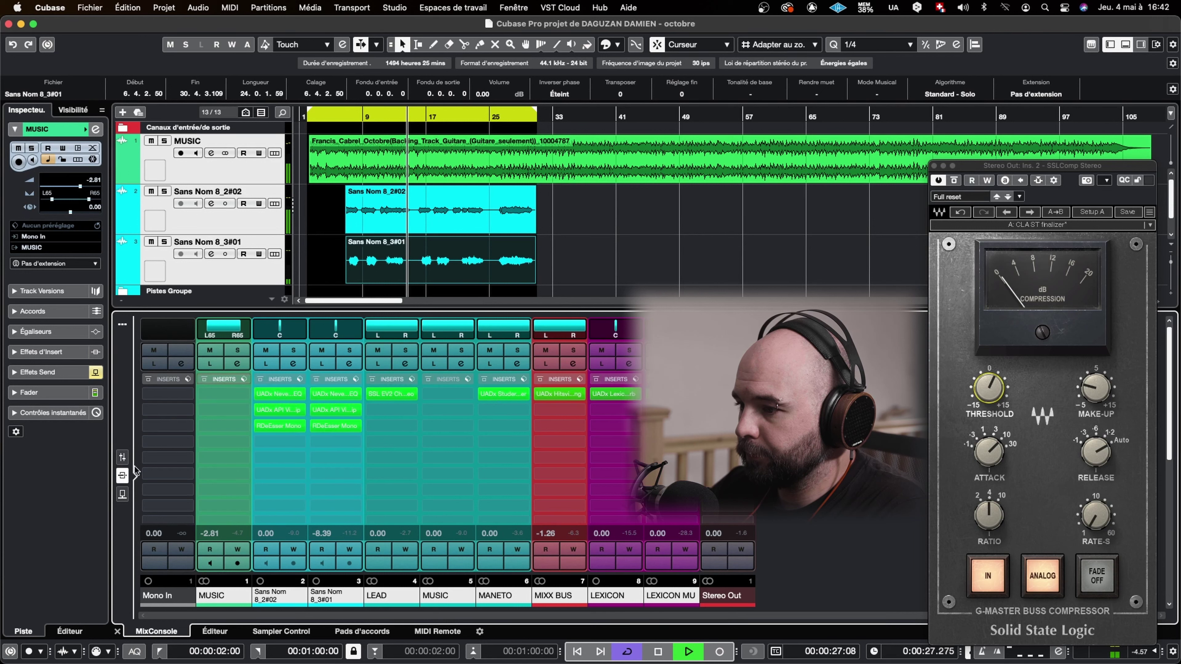
pyautogui.click(203, 380)
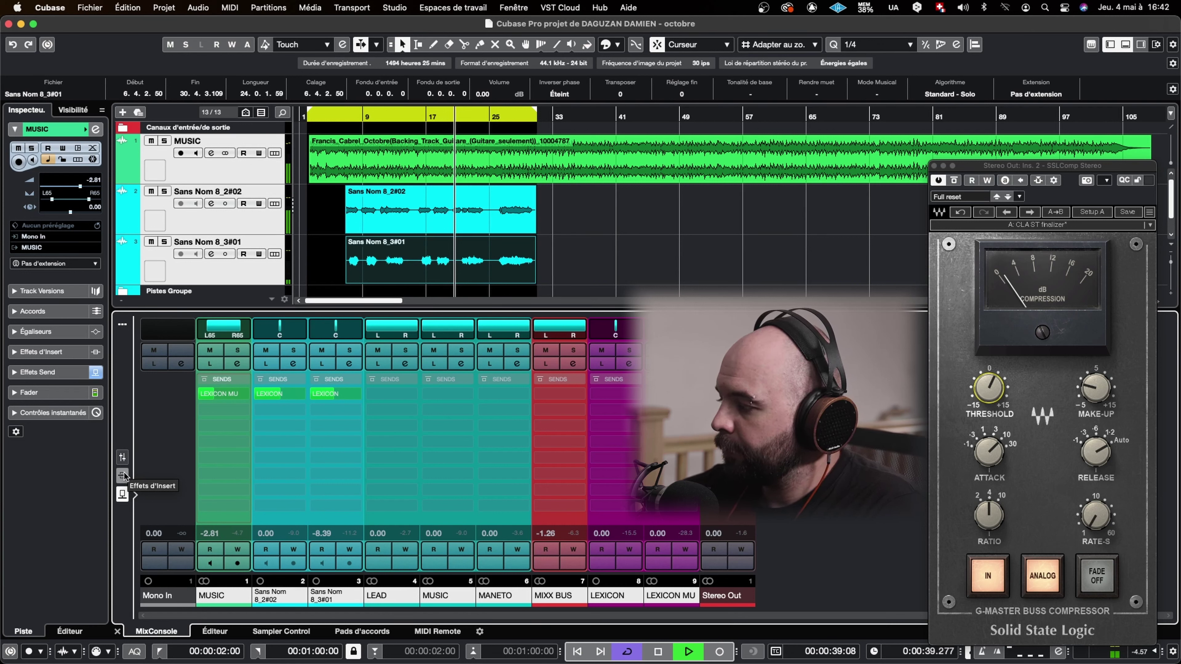
pyautogui.press('space')
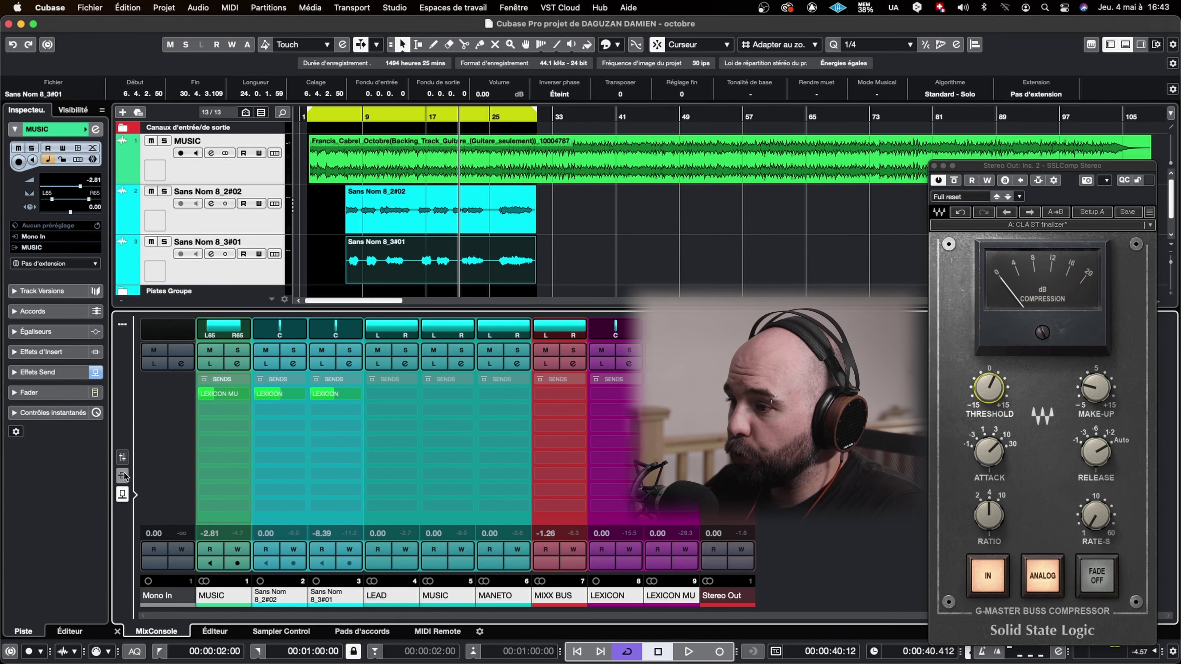
# Hide the lower zone, show the channels' Pre section in the full MixConsole, and examine the guitar backing event's volume handle in the project window.
pyautogui.click(1125, 46)
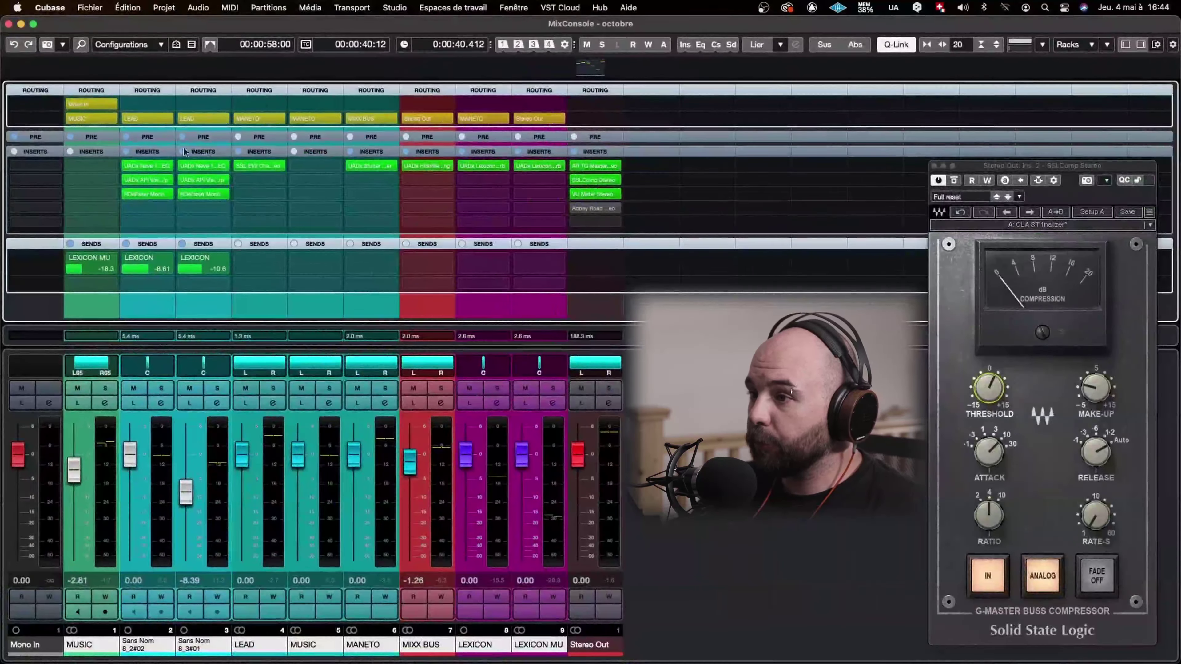
pyautogui.click(102, 133)
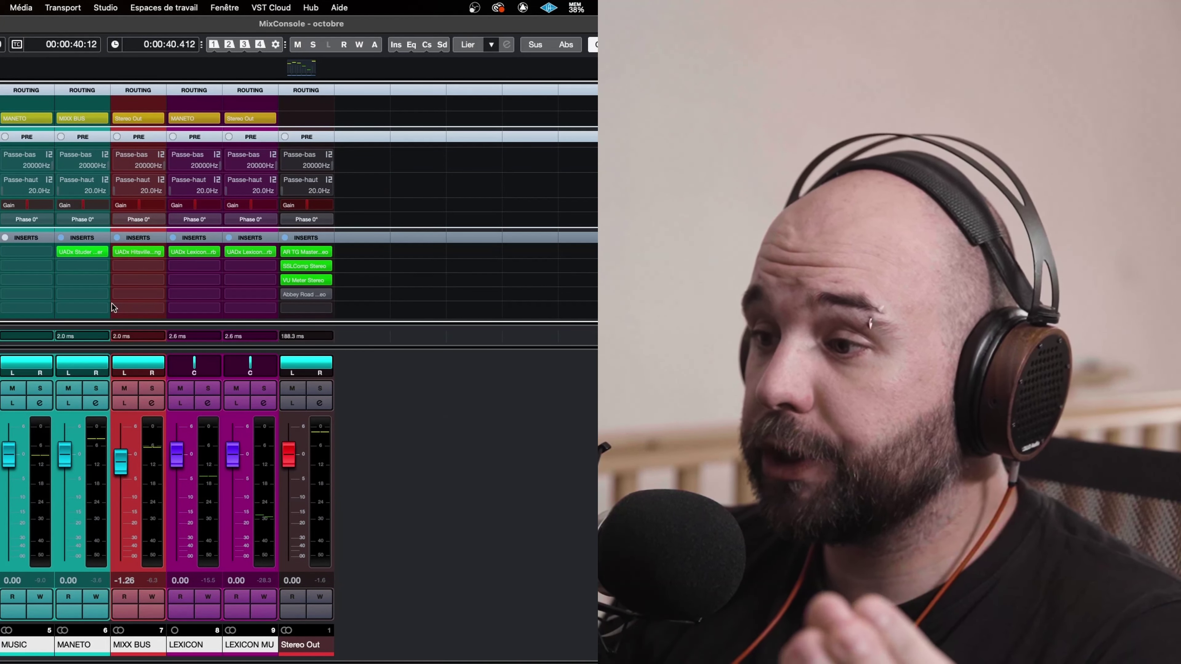
pyautogui.hotkey('ctrl', 'Up')
pyautogui.click(104, 342)
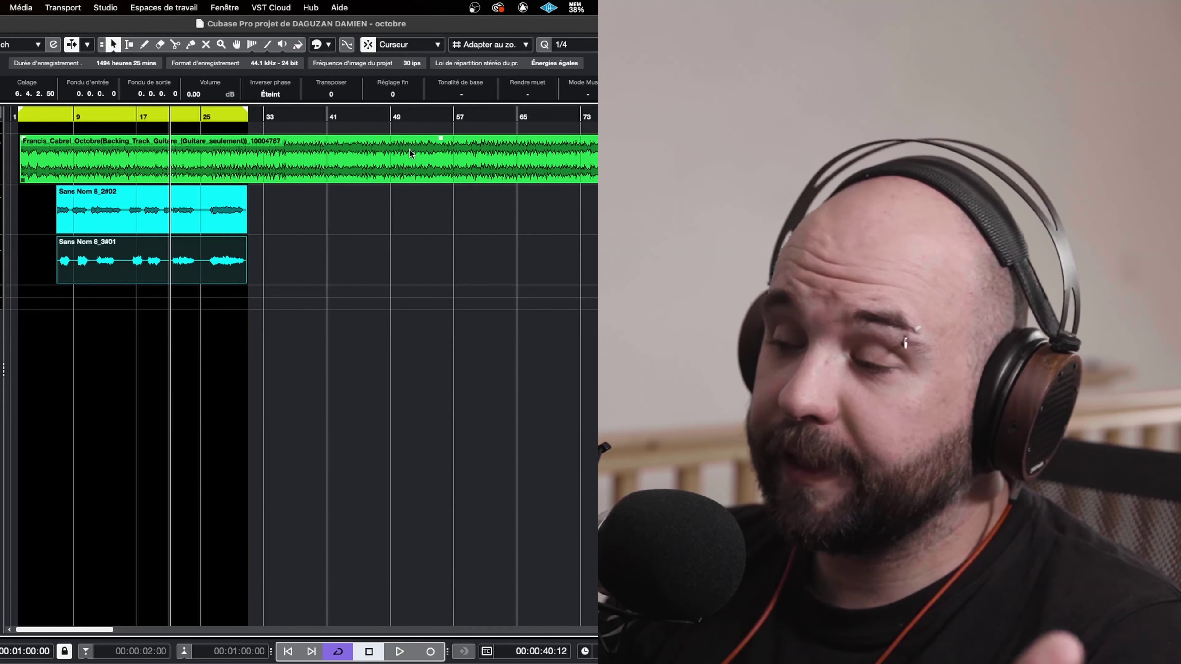
pyautogui.moveTo(441, 138)
pyautogui.mouseDown()
pyautogui.moveTo(435, 167)
pyautogui.moveTo(437, 142)
pyautogui.mouseUp()
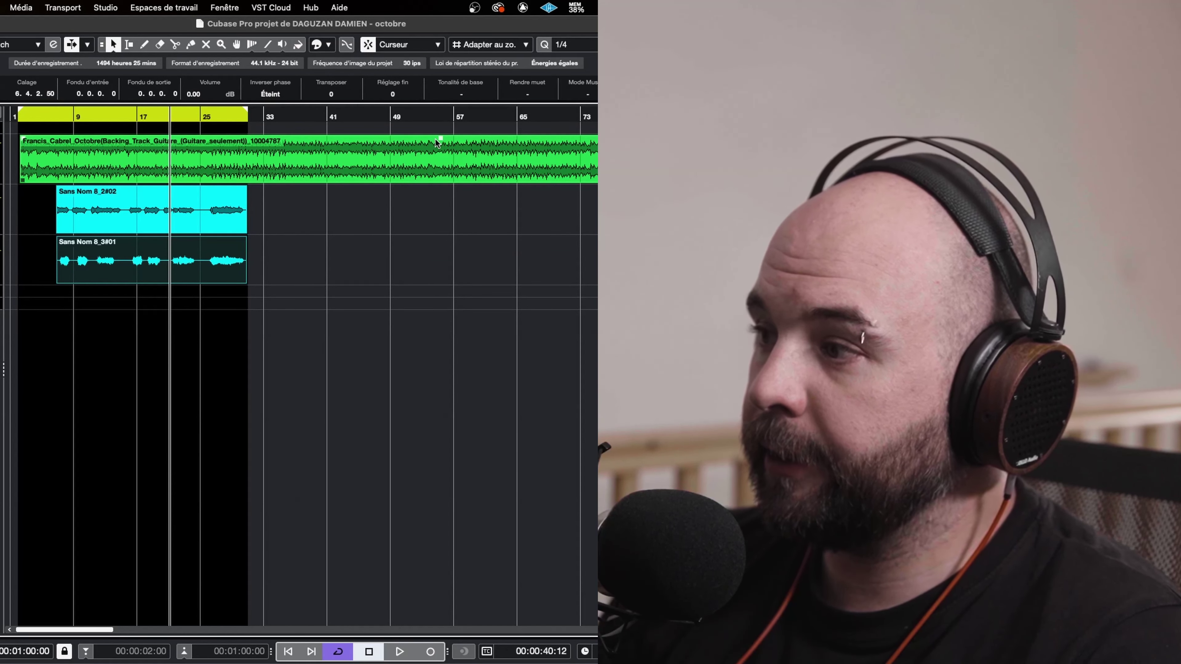